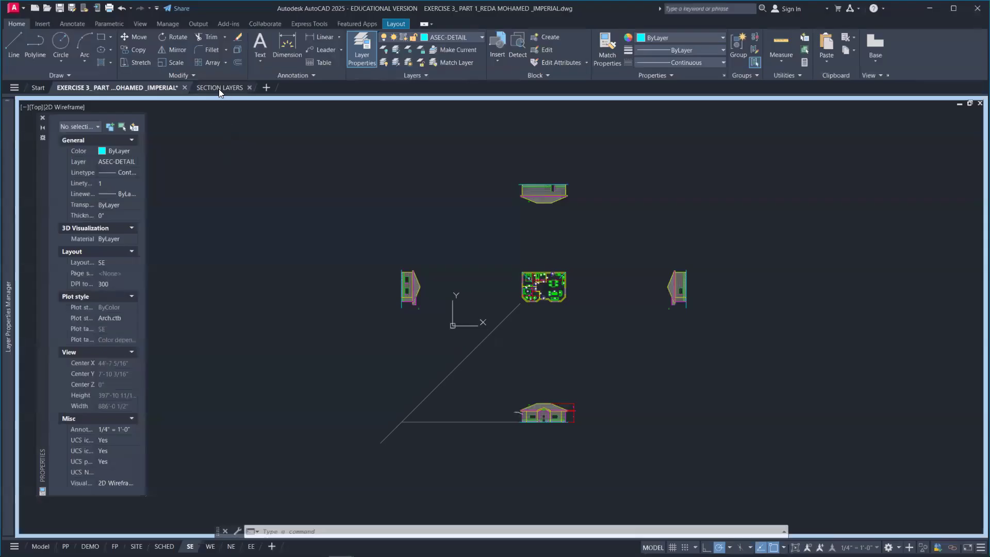
- Examine the layer list of the SECTION LAYERS drawing and the section-drawing steps in the week 6 presentation PDF
{"action": "left_click", "coordinate": [222, 88]}
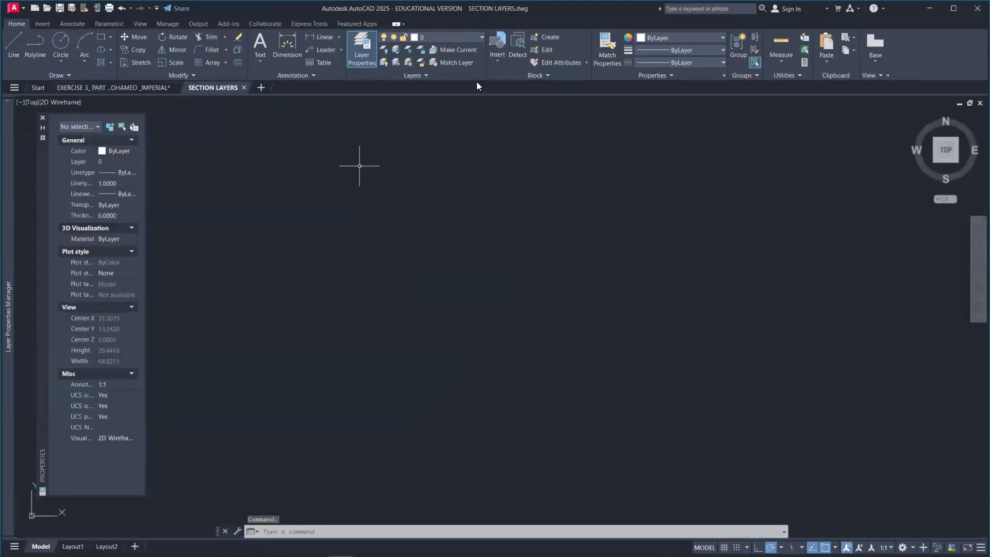
{"action": "left_click", "coordinate": [465, 38]}
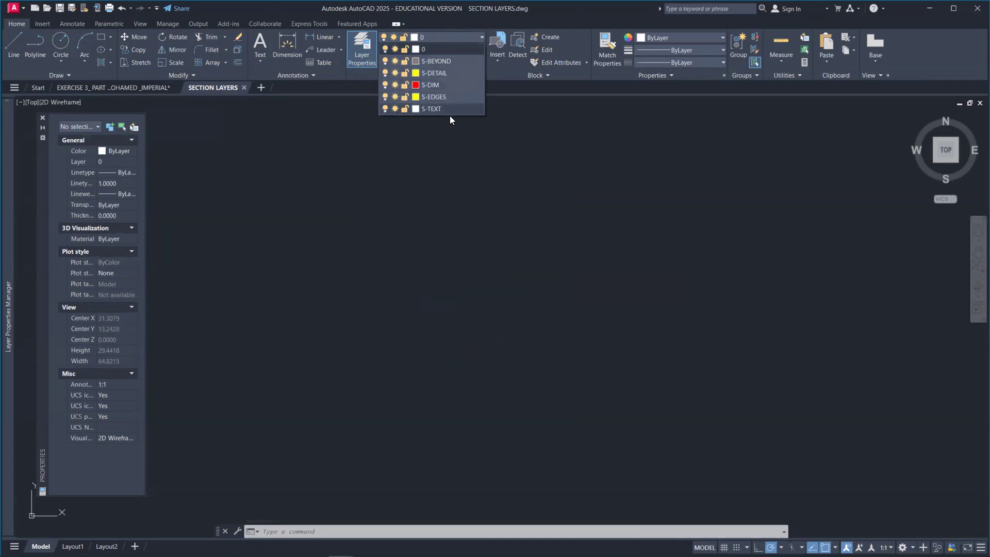
{"action": "key", "text": "alt+Tab"}
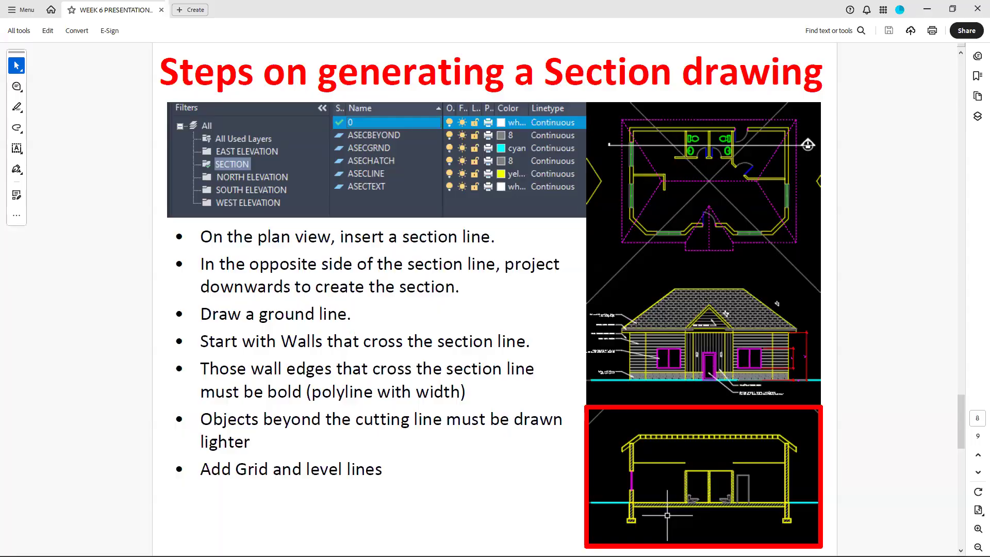
{"action": "key", "text": "alt+Tab"}
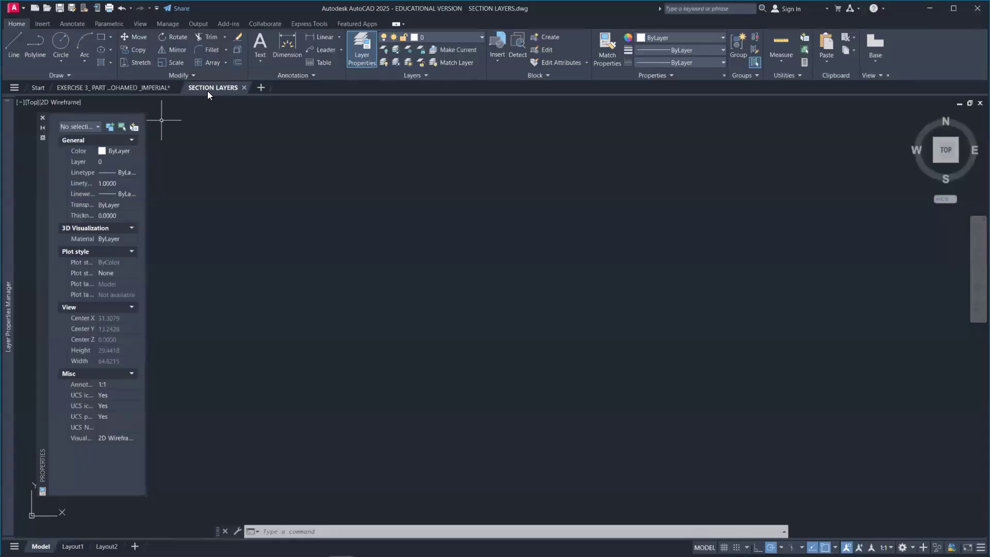
{"action": "mouse_move", "coordinate": [224, 91]}
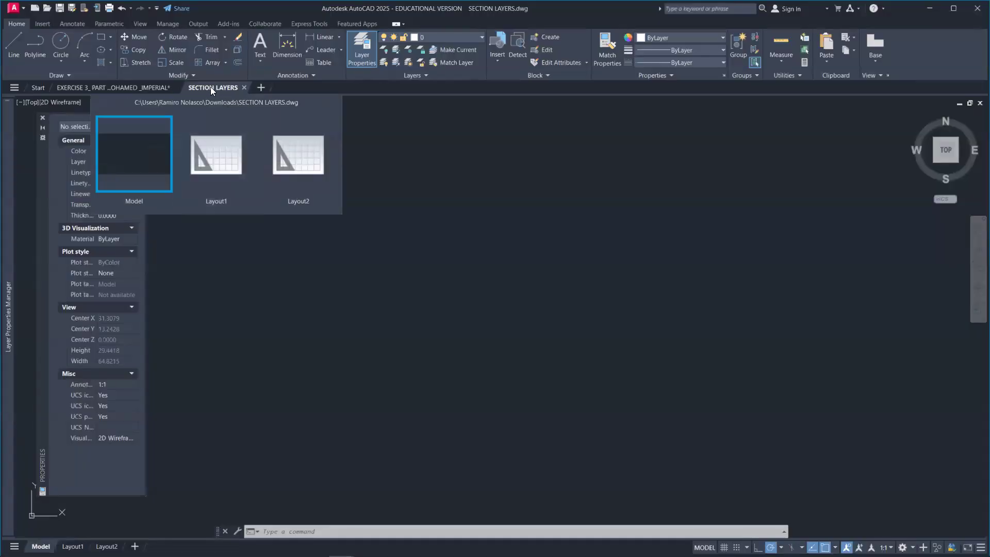
- From the Exercise 3 drawing, open DesignCenter and list the layers of SECTION LAYERS.dwg
{"action": "left_click", "coordinate": [129, 85]}
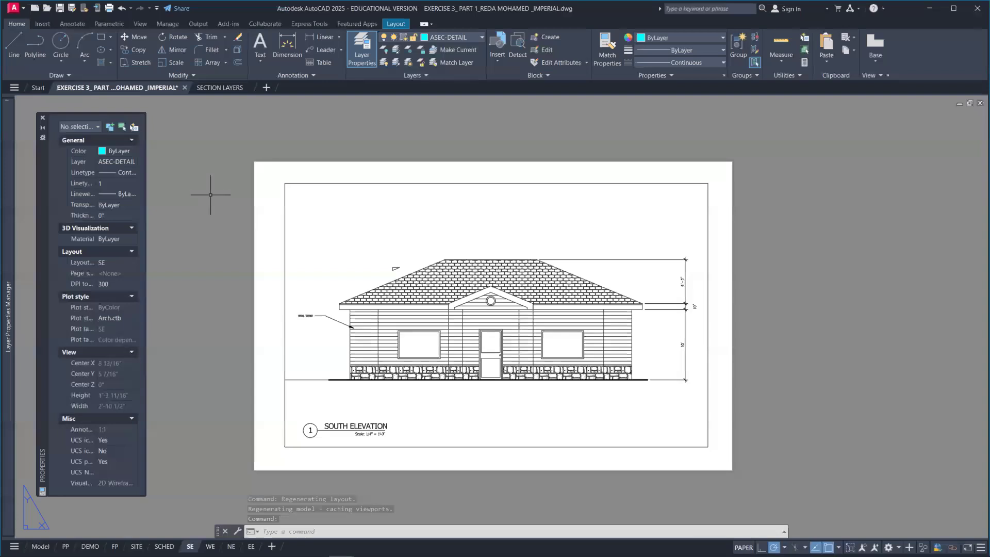
{"action": "type", "text": "DC"}
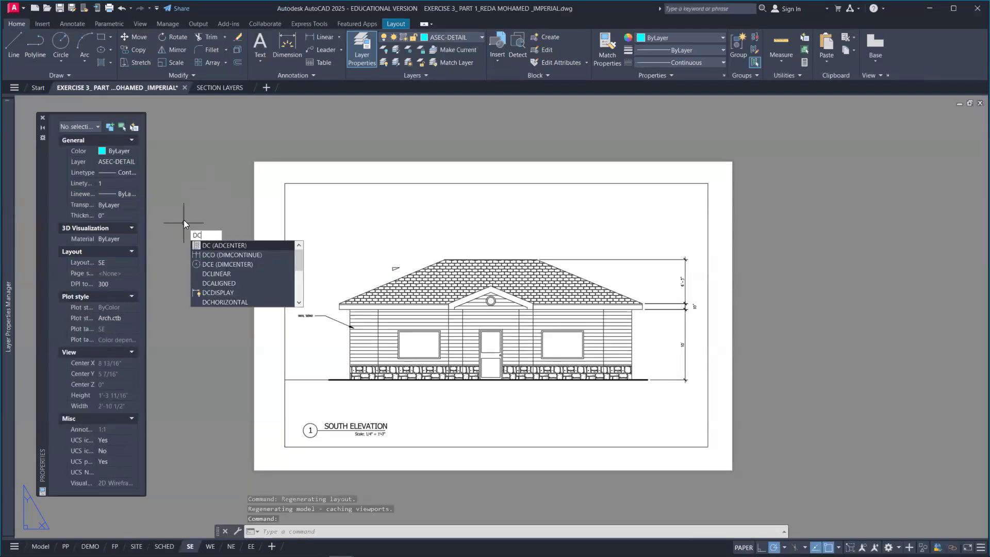
{"action": "key", "text": "Return"}
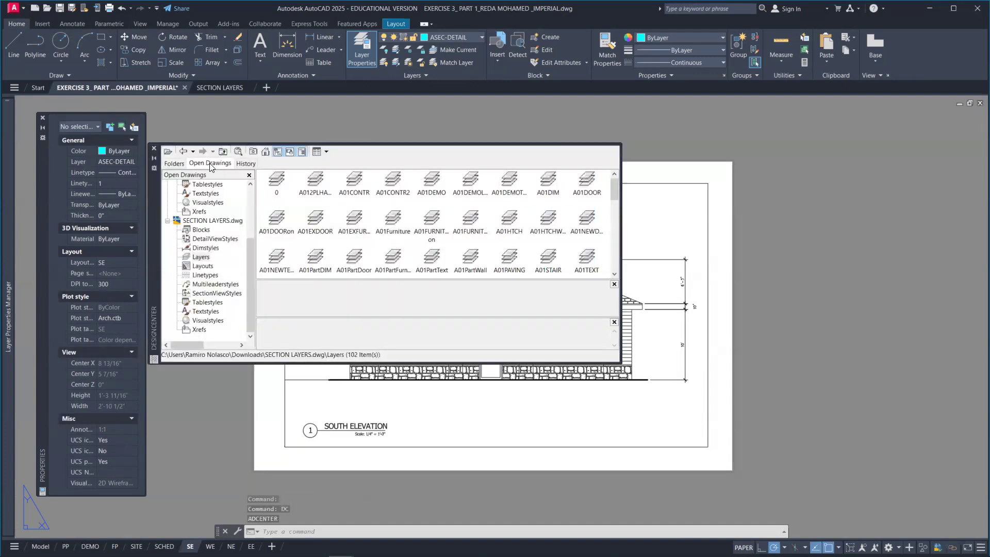
{"action": "left_click", "coordinate": [216, 221]}
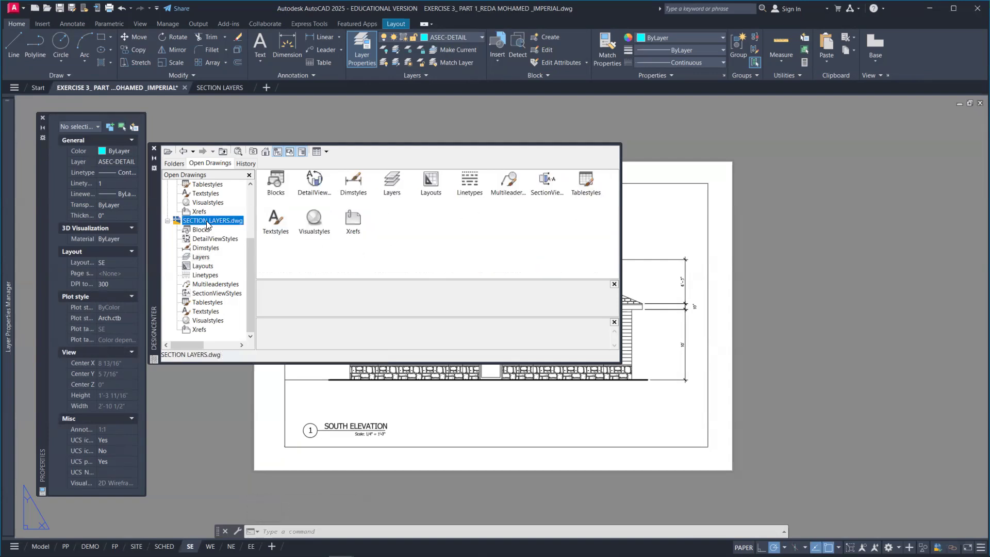
{"action": "left_click", "coordinate": [202, 257]}
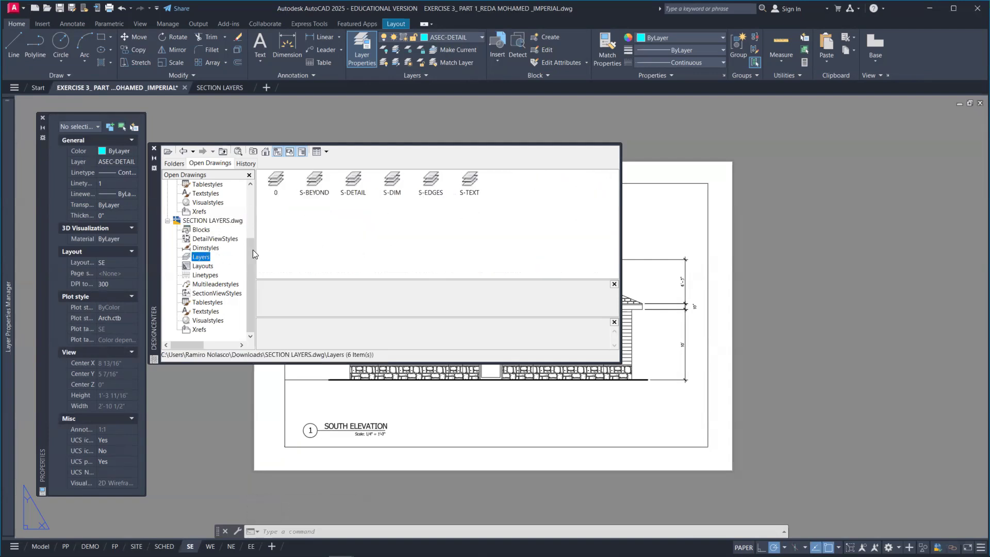
- Select layers S-BEYOND through S-TEXT, bring up the option to add them, then dismiss it and close DesignCenter
{"action": "left_click", "coordinate": [312, 191]}
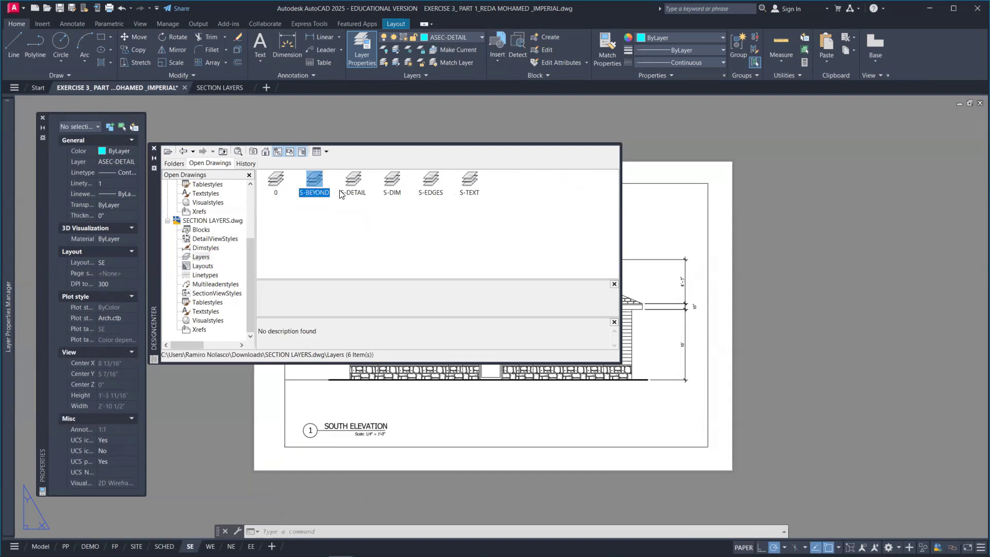
{"action": "left_click", "coordinate": [470, 183], "text": "shift"}
{"action": "right_click", "coordinate": [473, 186]}
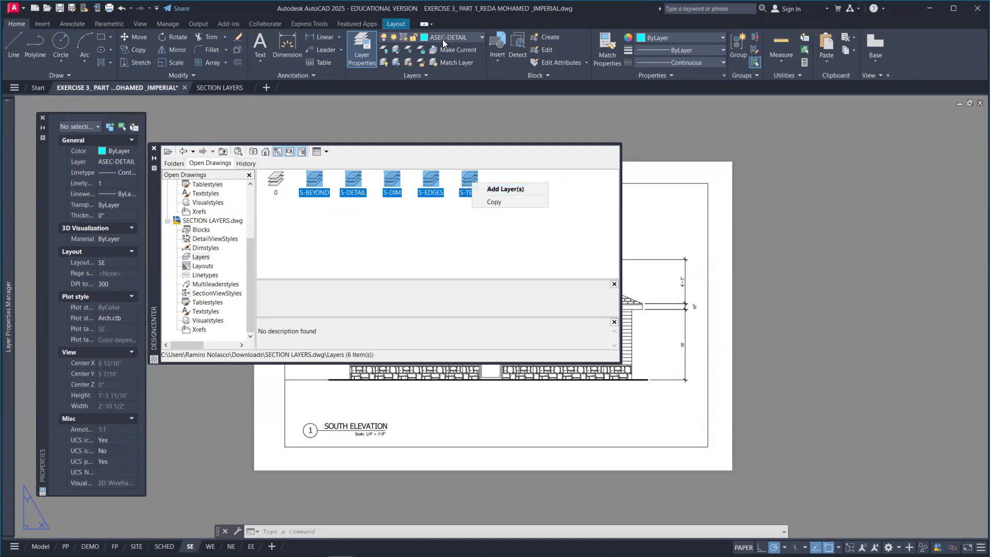
{"action": "left_click", "coordinate": [505, 117]}
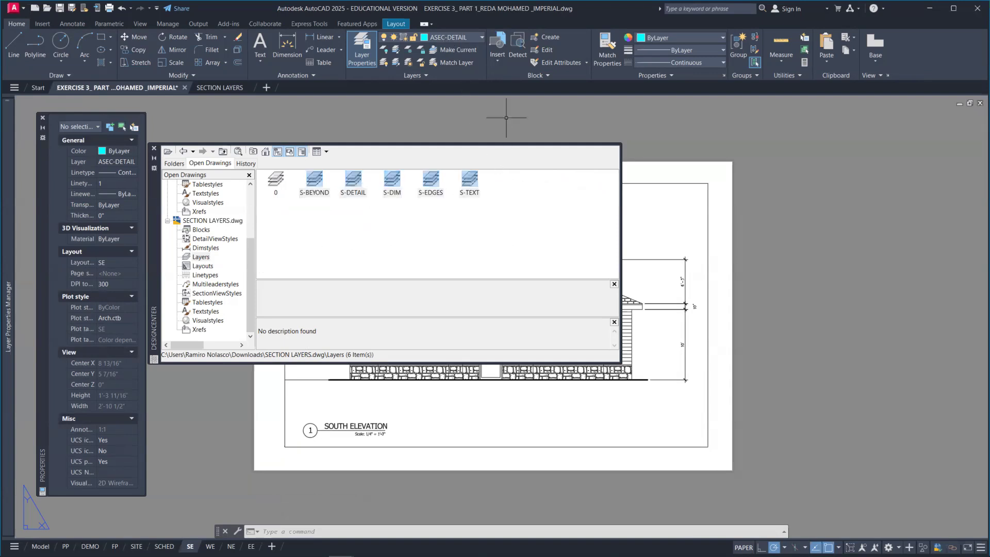
{"action": "left_click", "coordinate": [153, 149]}
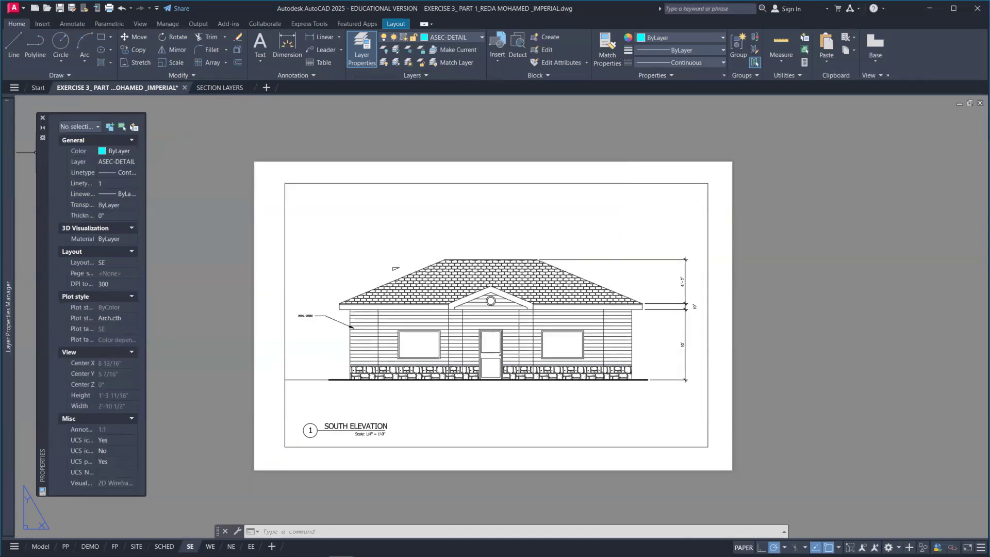
- Look through the Layer Properties Manager, viewing the AEE filter's layers and the full layer list down to the ASEC layers
{"action": "mouse_move", "coordinate": [10, 175]}
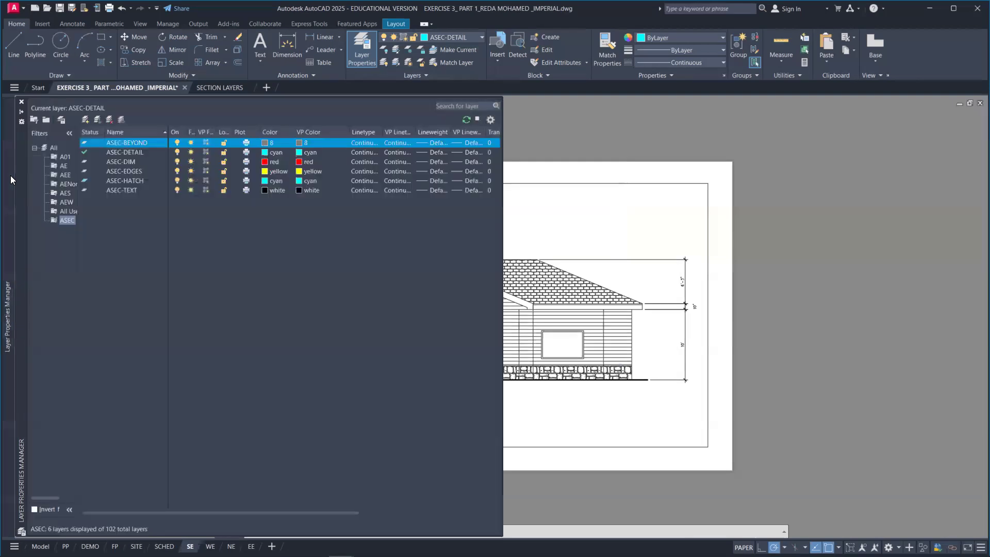
{"action": "left_click", "coordinate": [56, 147]}
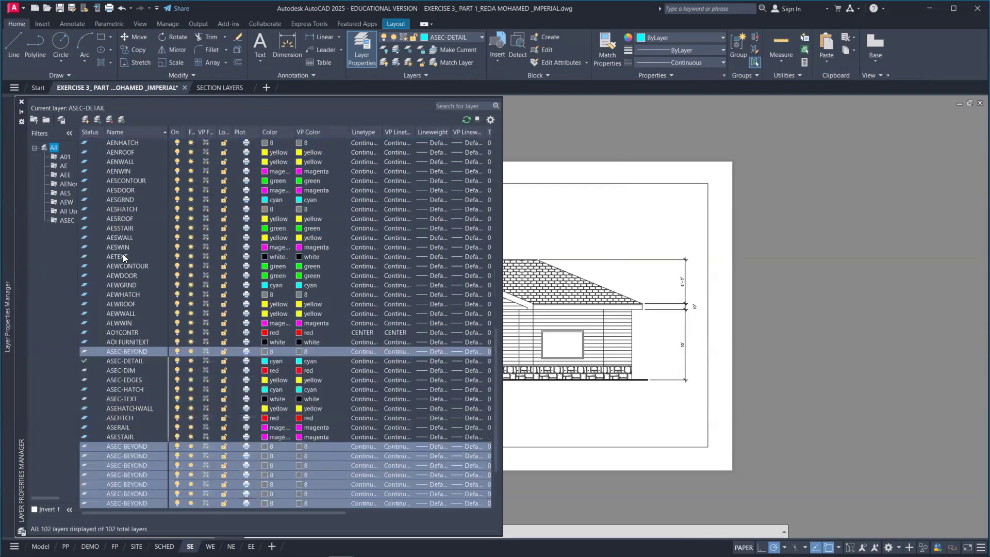
{"action": "scroll", "coordinate": [124, 258], "scroll_direction": "down", "scroll_amount": 3}
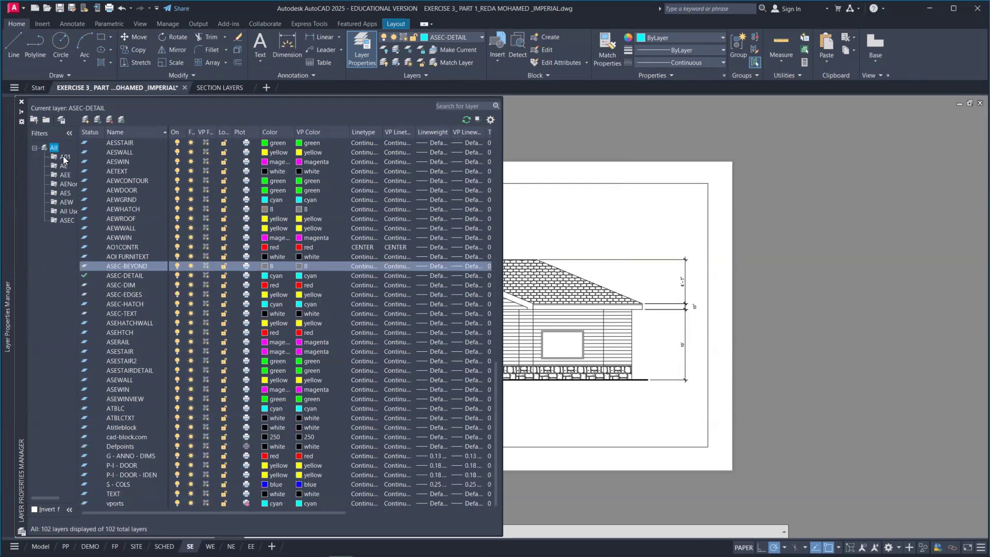
{"action": "left_click", "coordinate": [67, 175]}
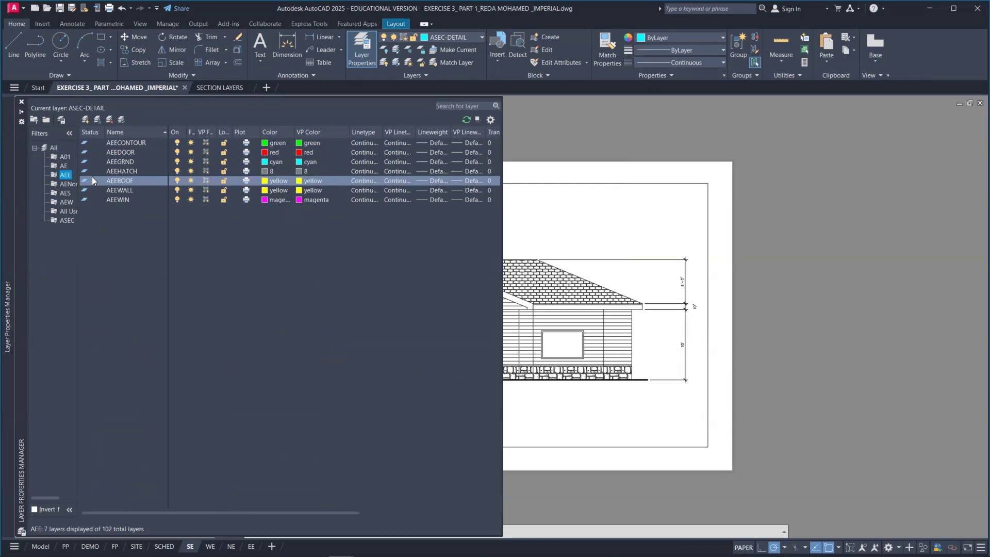
{"action": "left_click", "coordinate": [54, 148]}
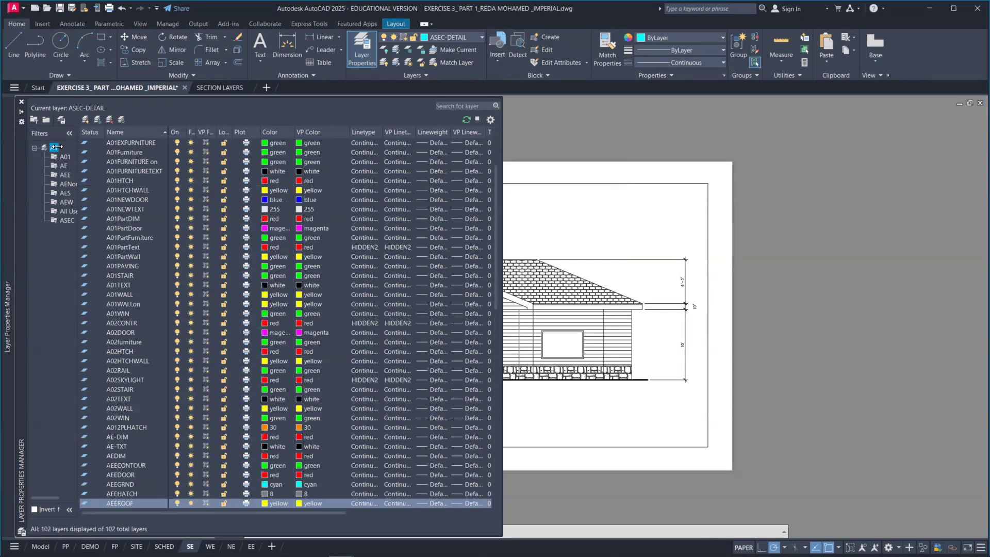
{"action": "scroll", "coordinate": [129, 367], "scroll_direction": "down", "scroll_amount": 5}
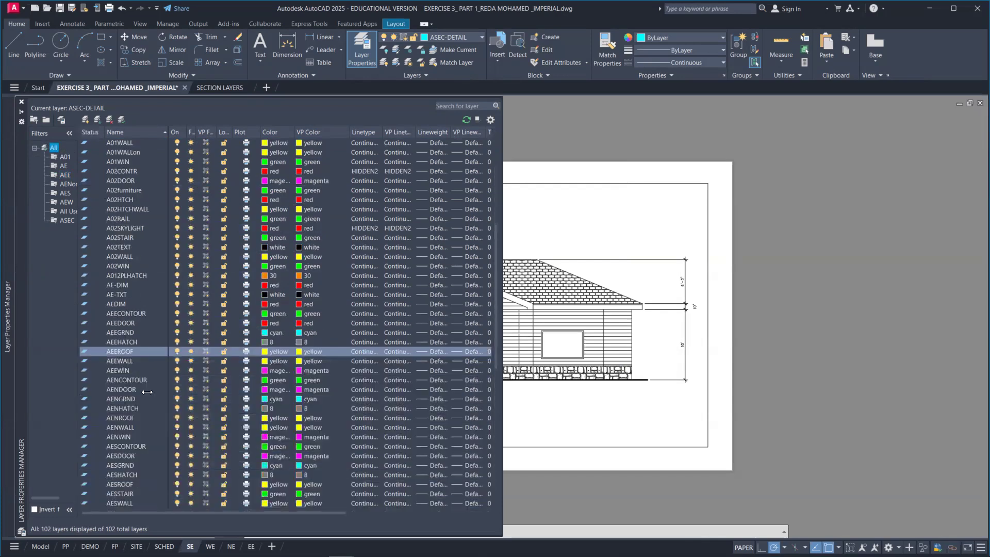
{"action": "scroll", "coordinate": [146, 391], "scroll_direction": "down", "scroll_amount": 10}
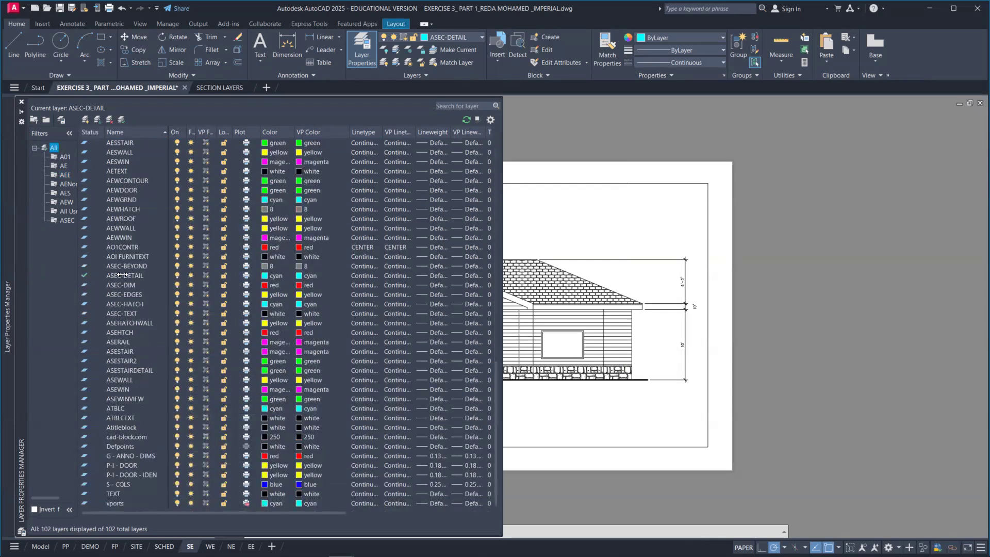
- Review the section layers ASEC-DETAIL, ASEC-DIM, ASEC-EDGES, ASEC-HATCH and ASEC-TEXT one by one in the full layer list
{"action": "left_click", "coordinate": [122, 275]}
{"action": "left_click", "coordinate": [133, 275]}
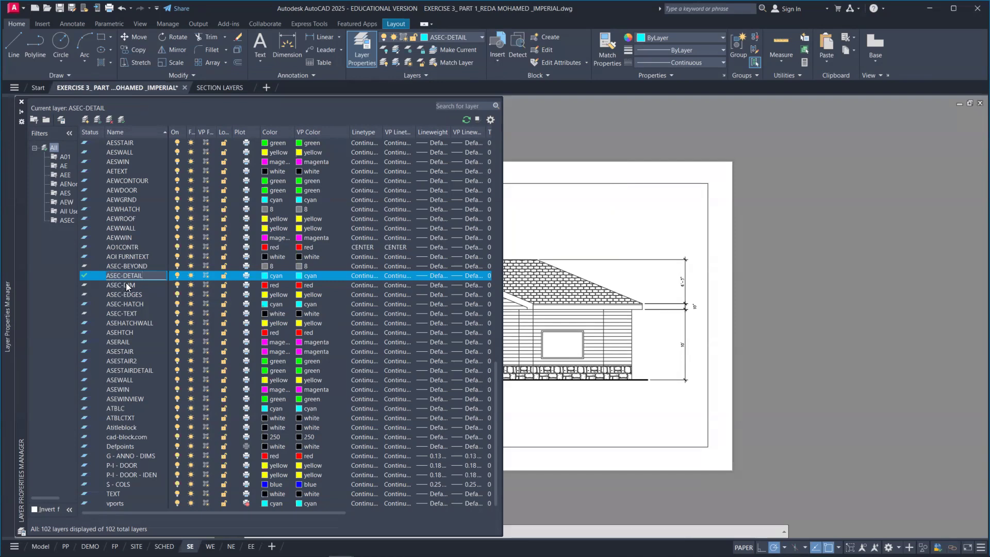
{"action": "left_click", "coordinate": [119, 287]}
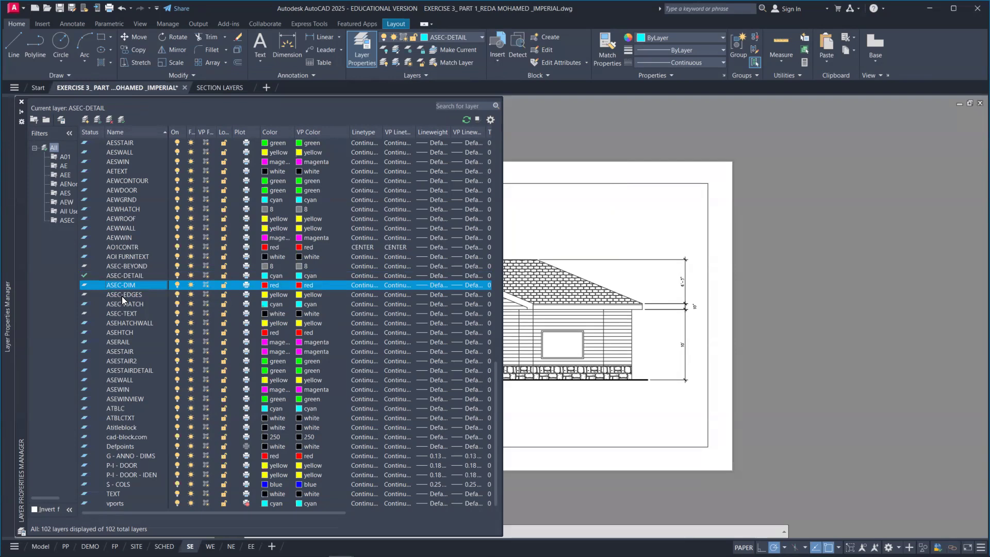
{"action": "left_click", "coordinate": [122, 295]}
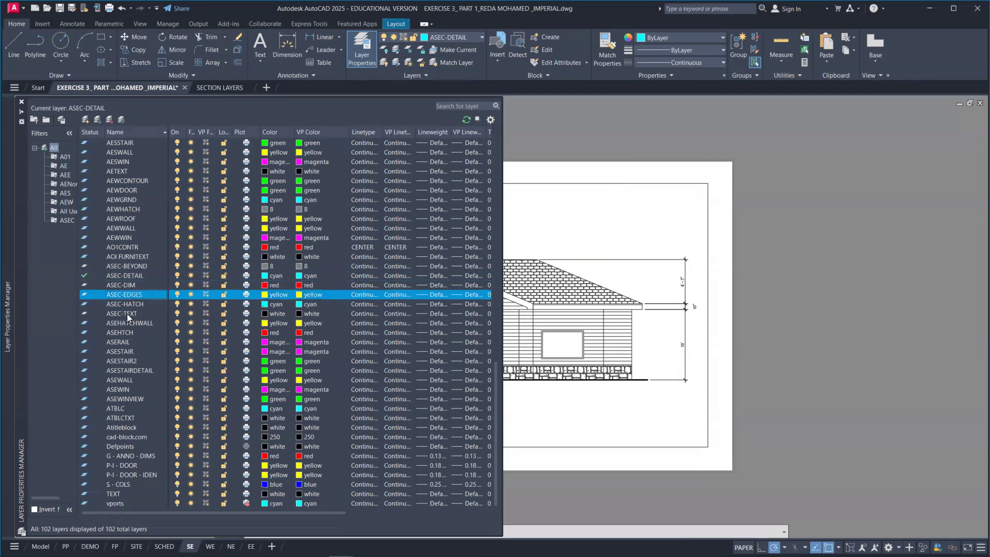
{"action": "left_click", "coordinate": [121, 304]}
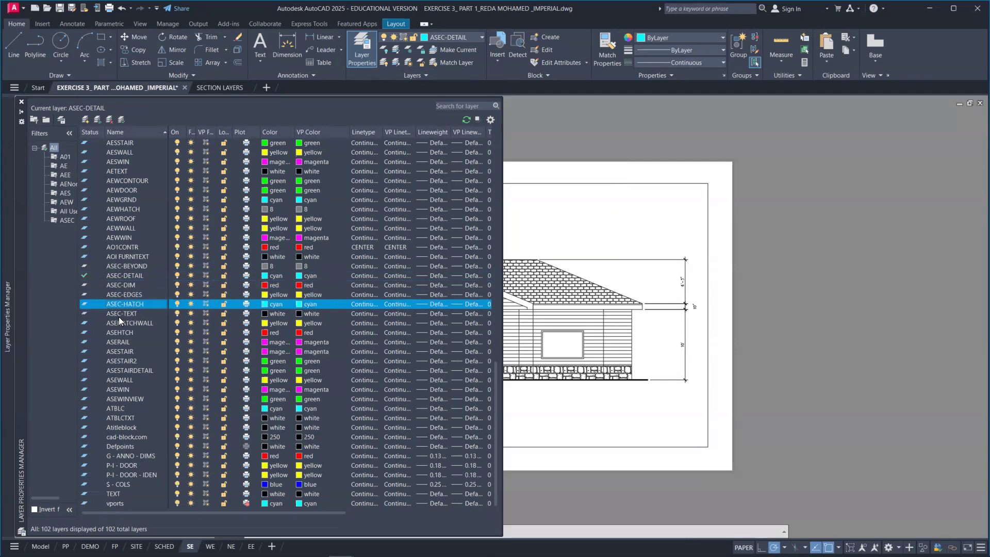
{"action": "left_click", "coordinate": [120, 313]}
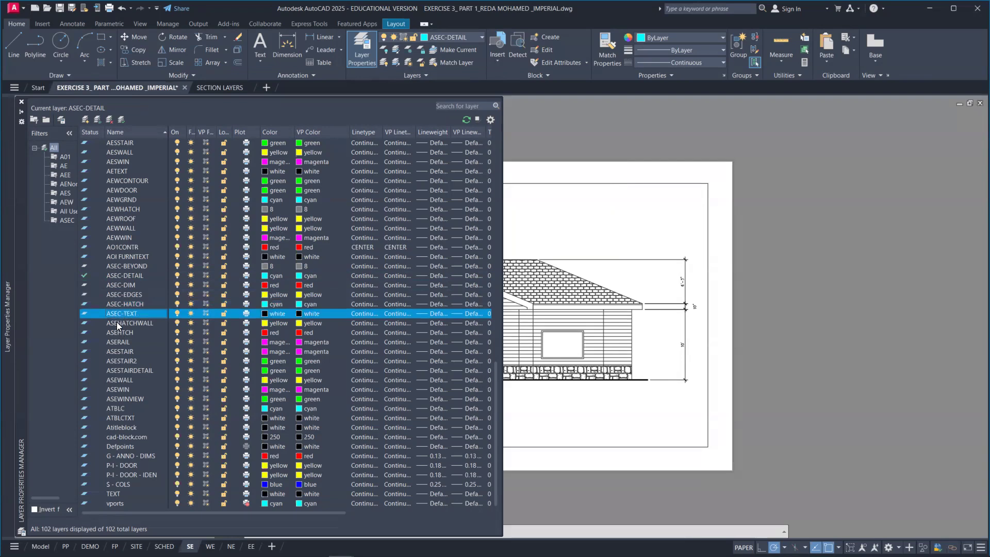
{"action": "left_click", "coordinate": [118, 323]}
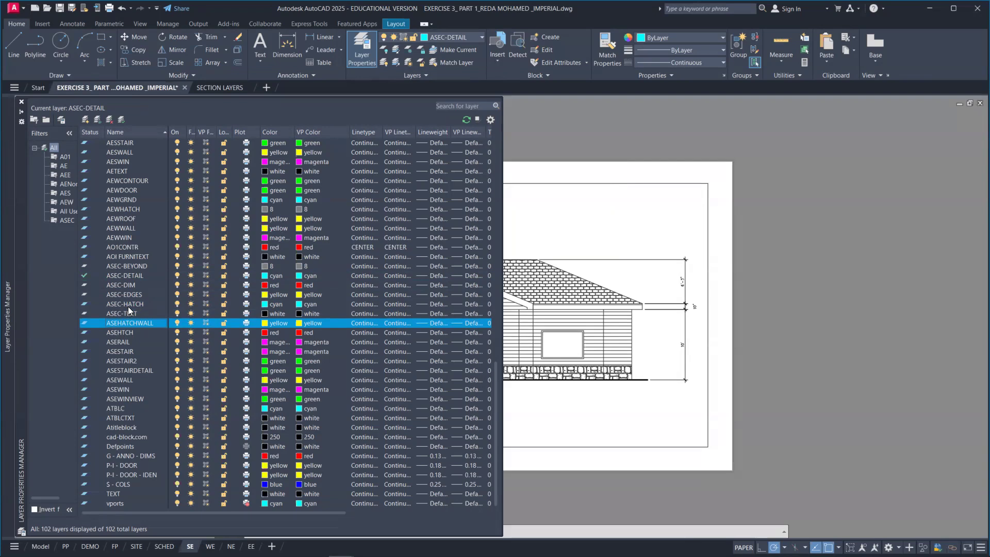
{"action": "left_click", "coordinate": [128, 313]}
{"action": "left_click", "coordinate": [130, 303]}
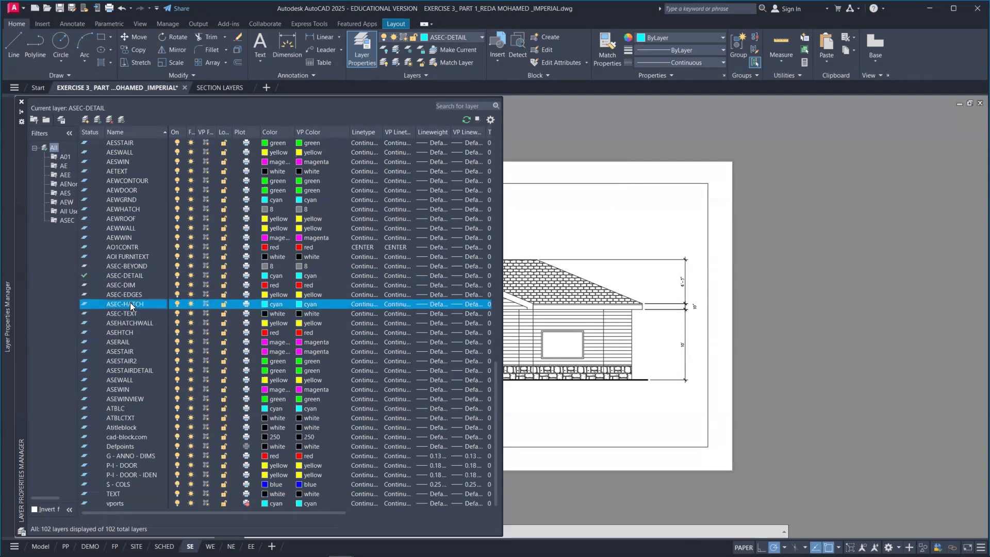
- Compare the presentation's section layer table with the colors of the ASEC-DETAIL, ASEC-DIM, ASEC-EDGES and ASEC-HATCH layers
{"action": "key", "text": "alt+Tab"}
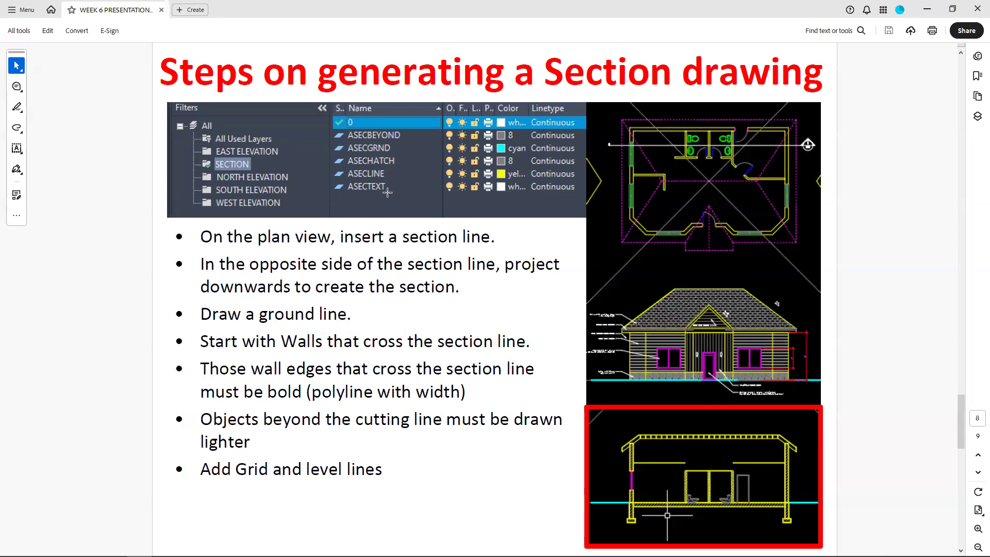
{"action": "key", "text": "alt+Tab"}
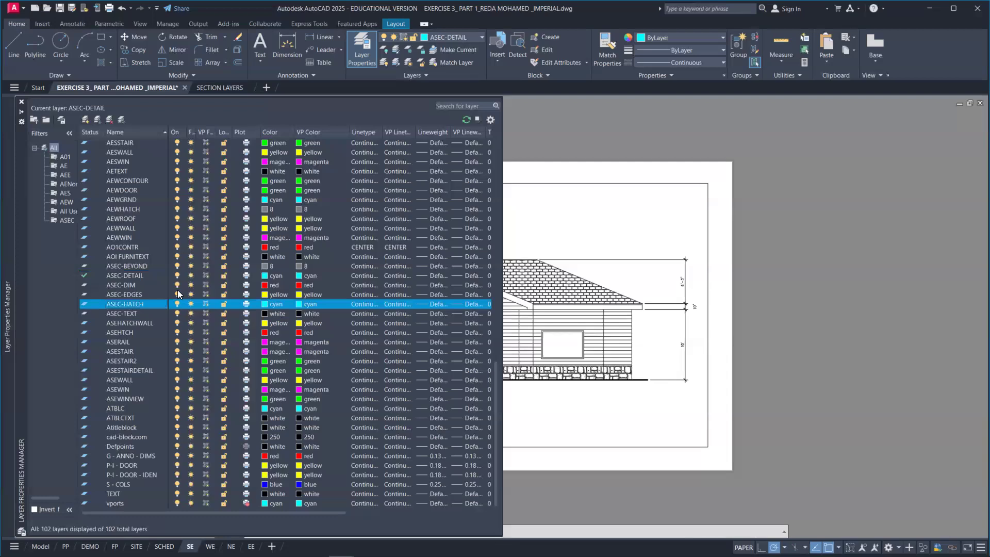
{"action": "left_click", "coordinate": [132, 286]}
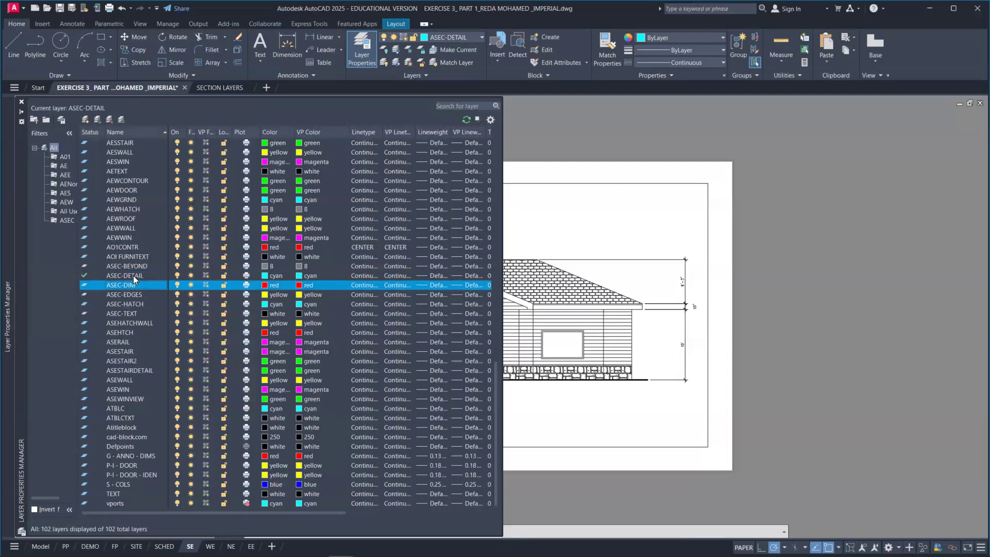
{"action": "left_click", "coordinate": [133, 275]}
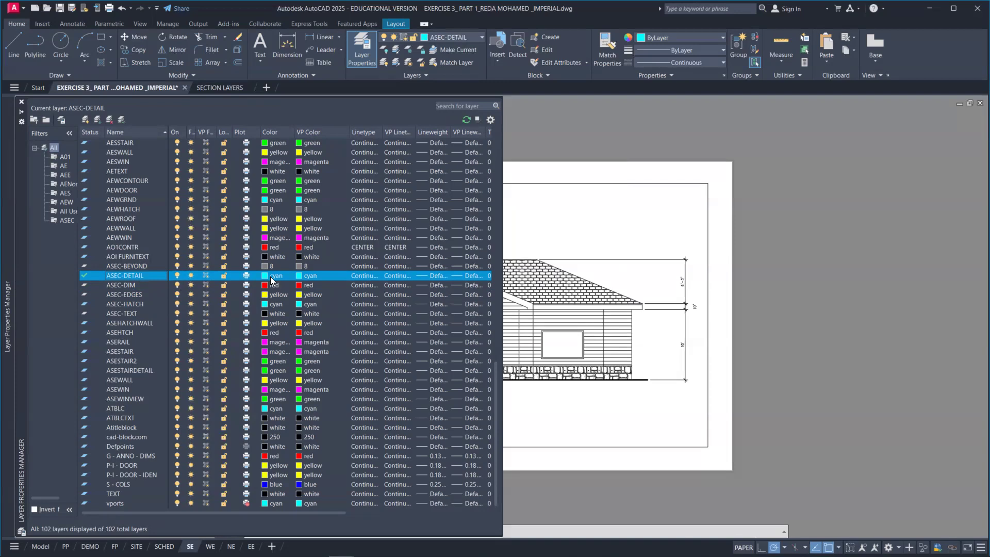
{"action": "left_click", "coordinate": [139, 286]}
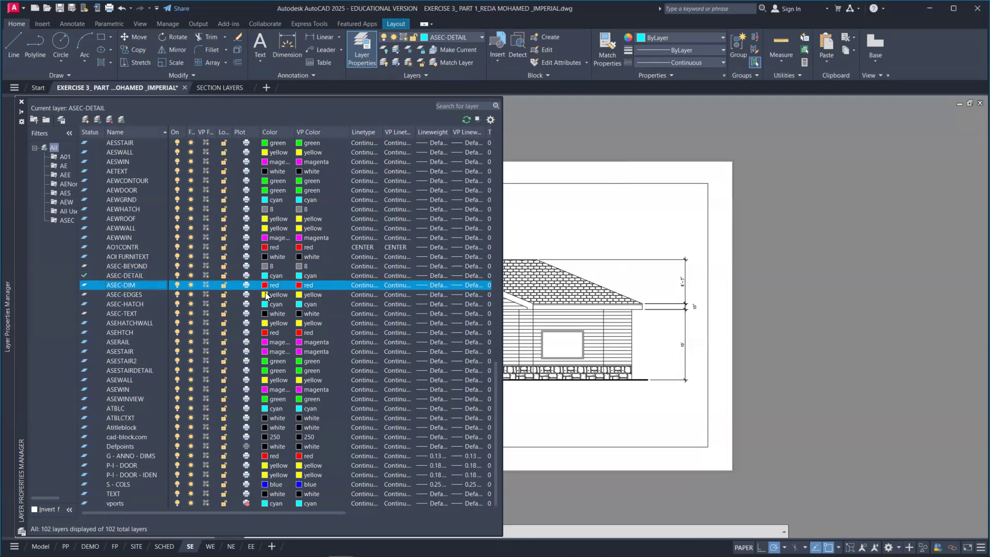
{"action": "left_click", "coordinate": [136, 296]}
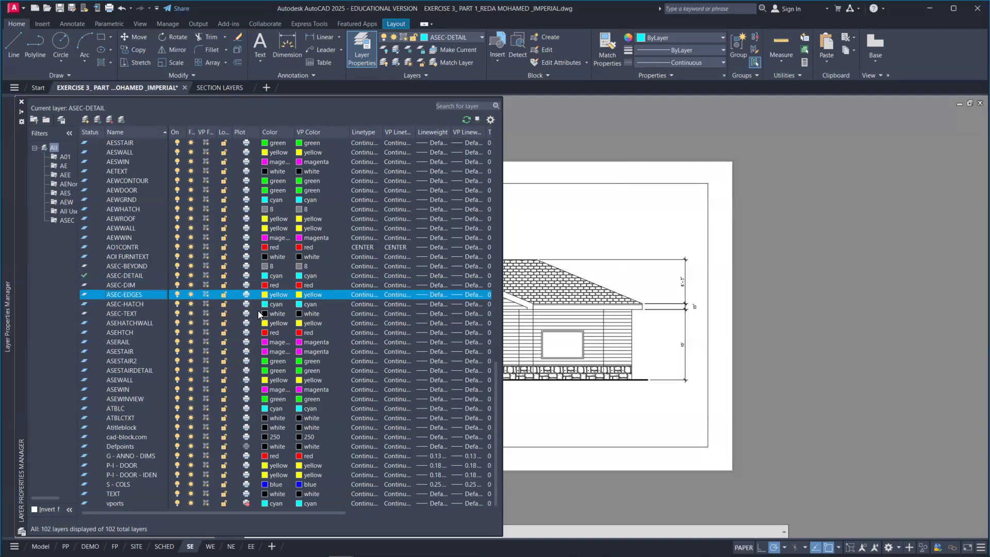
{"action": "left_click", "coordinate": [136, 306]}
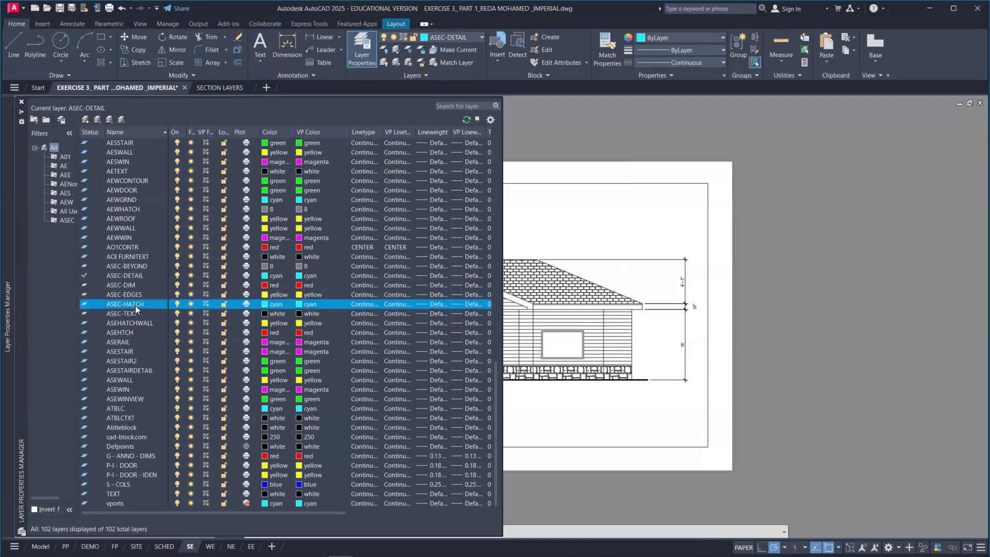
- Set the color of the ASEC-HATCH layer to index color 8
{"action": "left_click", "coordinate": [263, 304]}
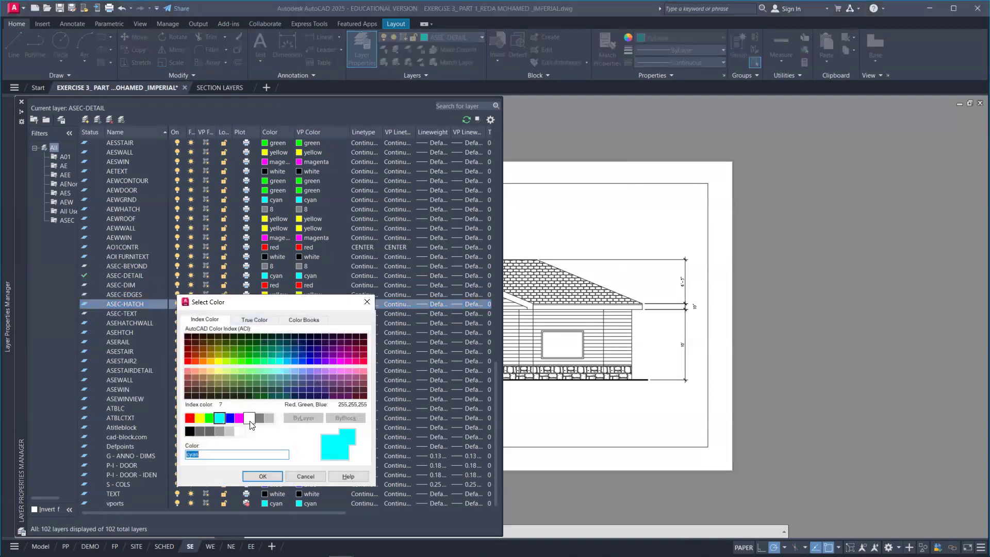
{"action": "left_click", "coordinate": [262, 476]}
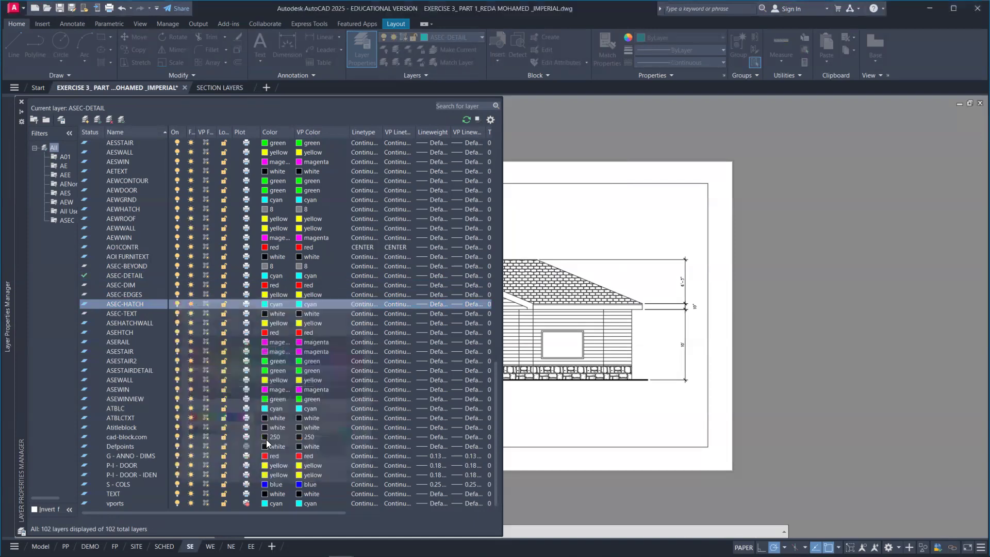
{"action": "left_click", "coordinate": [135, 314]}
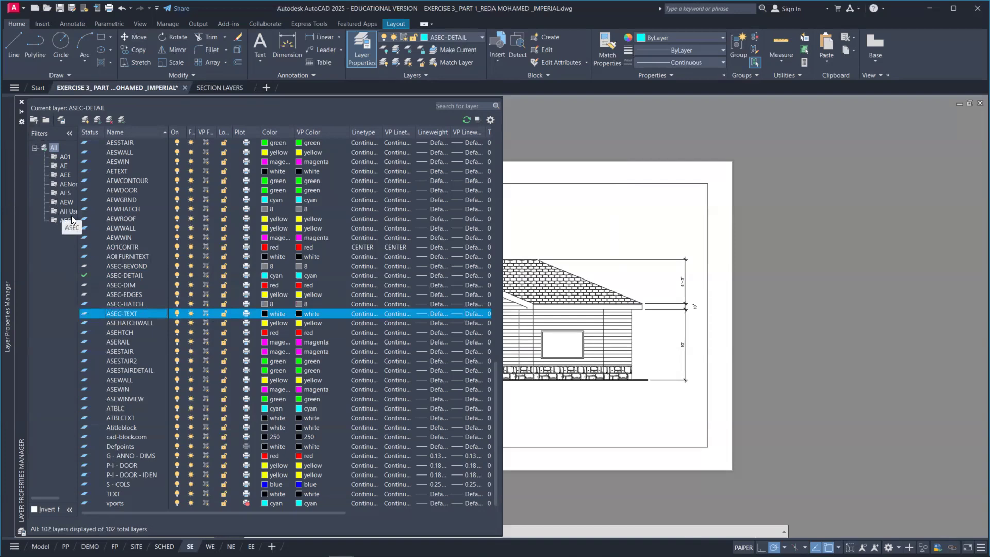
{"action": "left_click", "coordinate": [35, 119]}
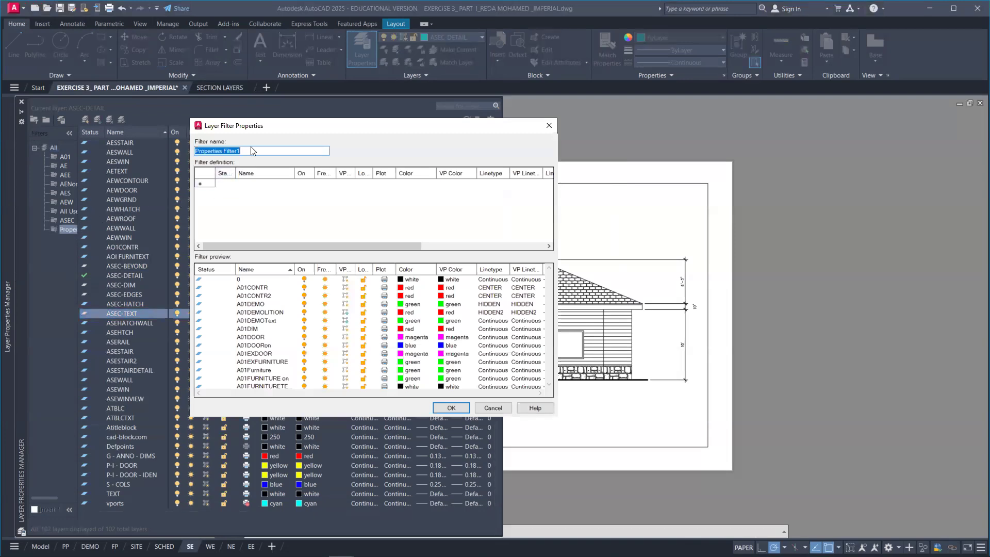
{"action": "left_click", "coordinate": [249, 184]}
{"action": "type", "text": "*"}
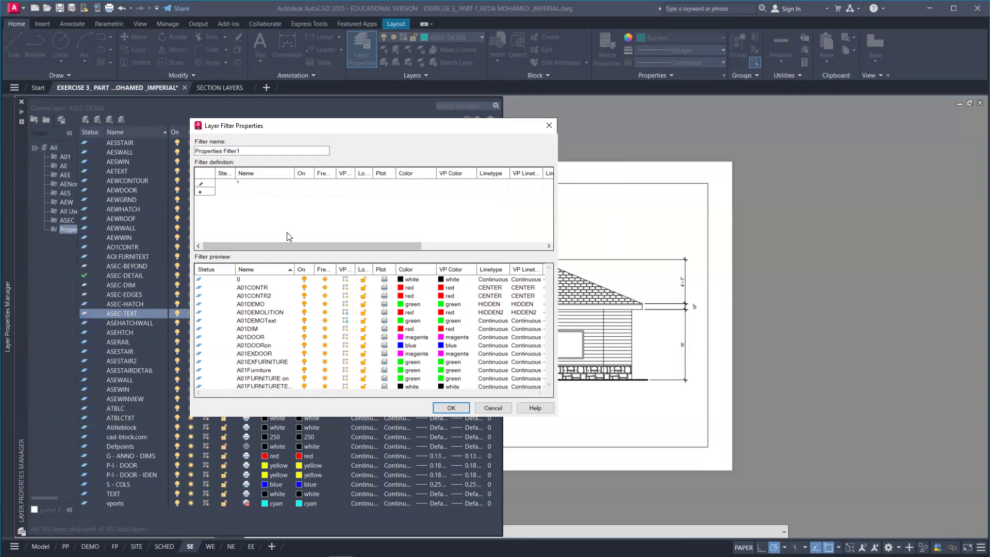
{"action": "left_click", "coordinate": [549, 126]}
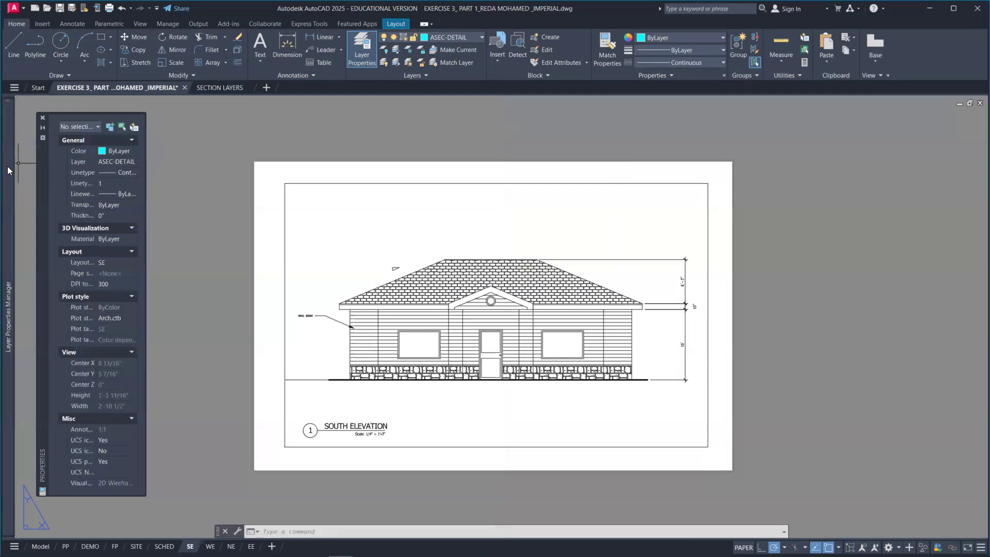
- Restrict the layer list to the ASEC layer filter
{"action": "mouse_move", "coordinate": [7, 166]}
{"action": "left_click", "coordinate": [67, 220]}
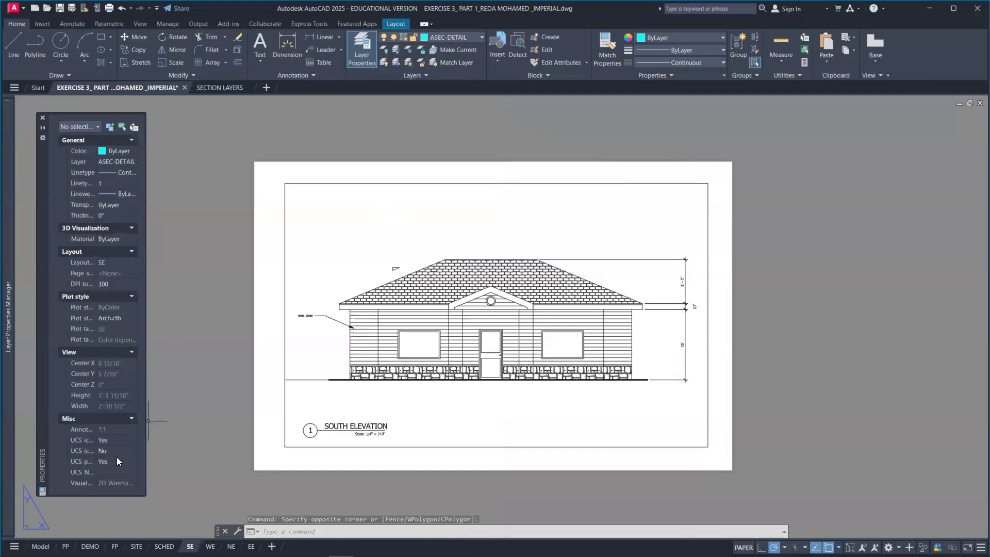
- Examine the floor plan and the surrounding elevations in model space
{"action": "left_click", "coordinate": [40, 546]}
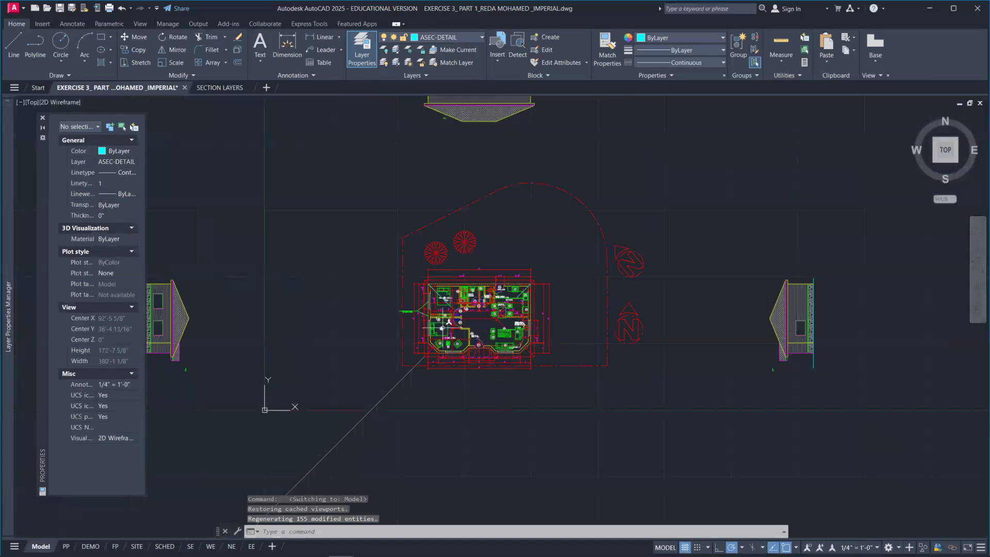
{"action": "scroll", "coordinate": [464, 320], "scroll_direction": "up", "scroll_amount": 3}
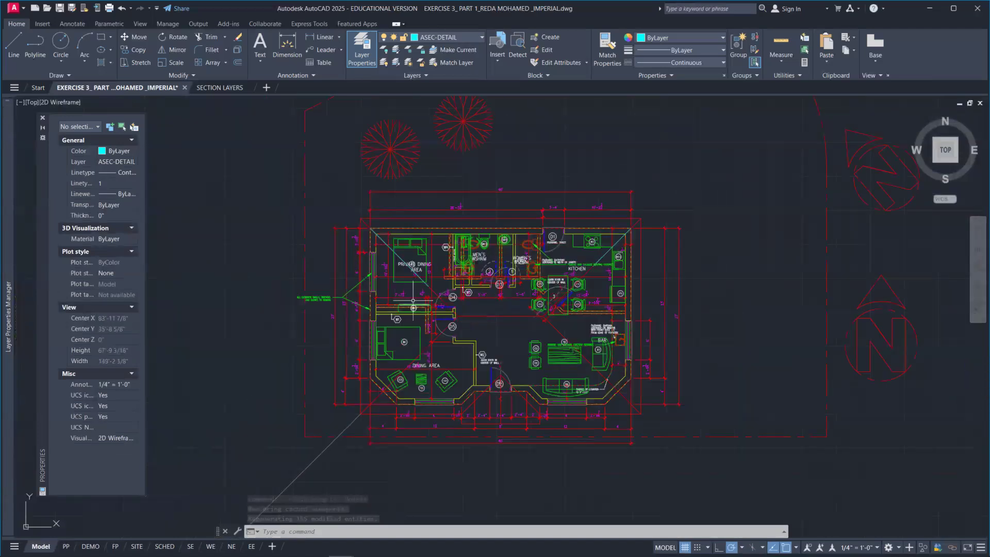
{"action": "scroll", "coordinate": [441, 321], "scroll_direction": "down", "scroll_amount": 5}
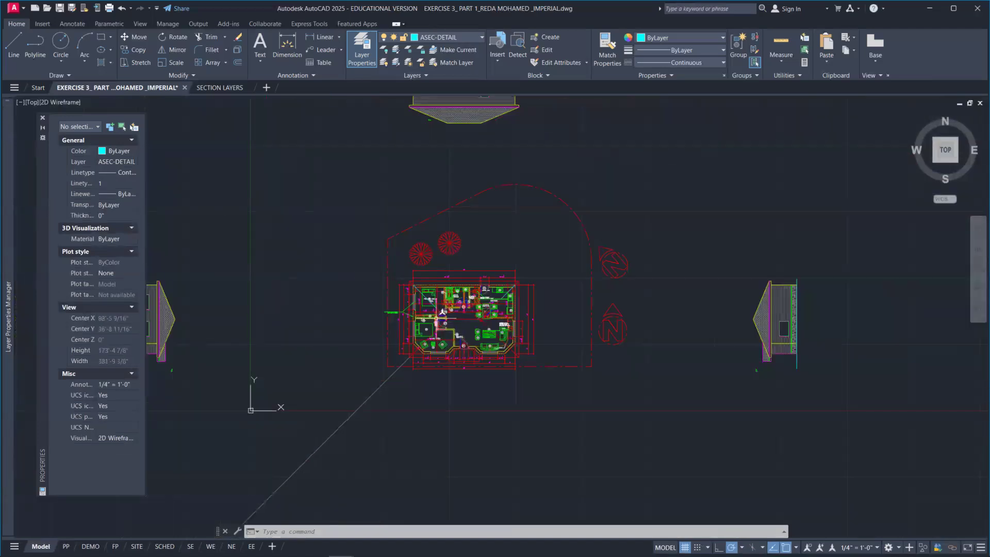
{"action": "scroll", "coordinate": [397, 311], "scroll_direction": "down", "scroll_amount": 2}
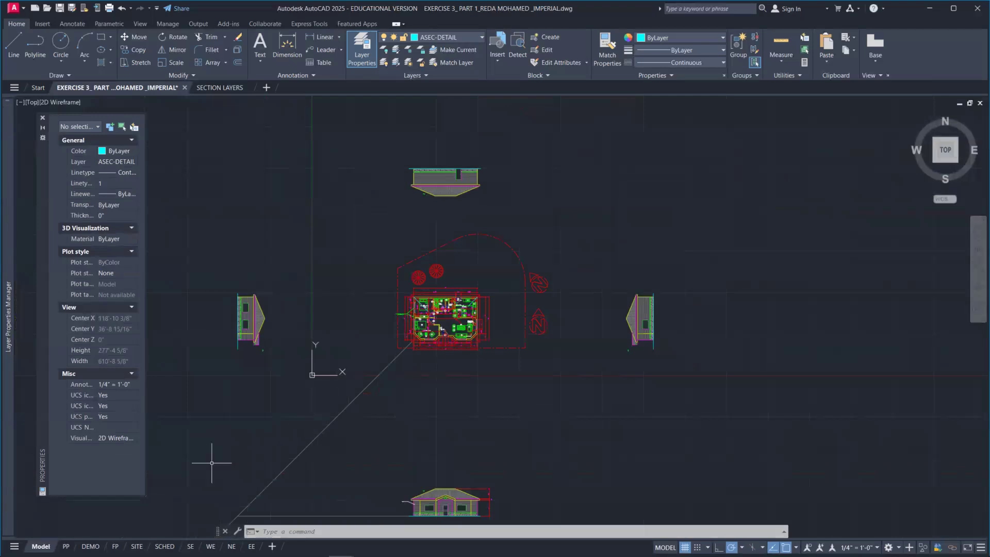
{"action": "mouse_move", "coordinate": [190, 546]}
{"action": "middle_click_drag", "start_coordinate": [397, 442], "coordinate": [404, 385]}
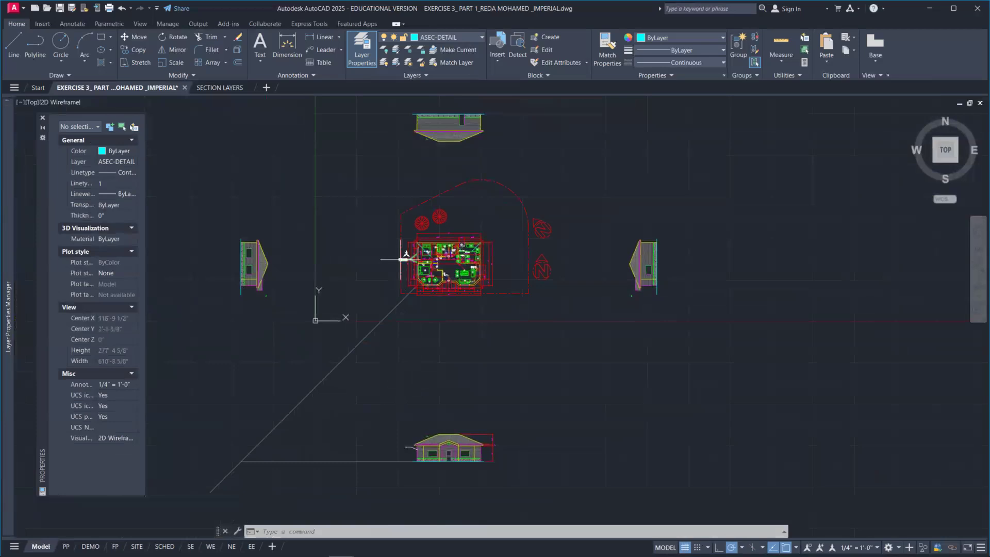
{"action": "scroll", "coordinate": [397, 258], "scroll_direction": "up", "scroll_amount": 5}
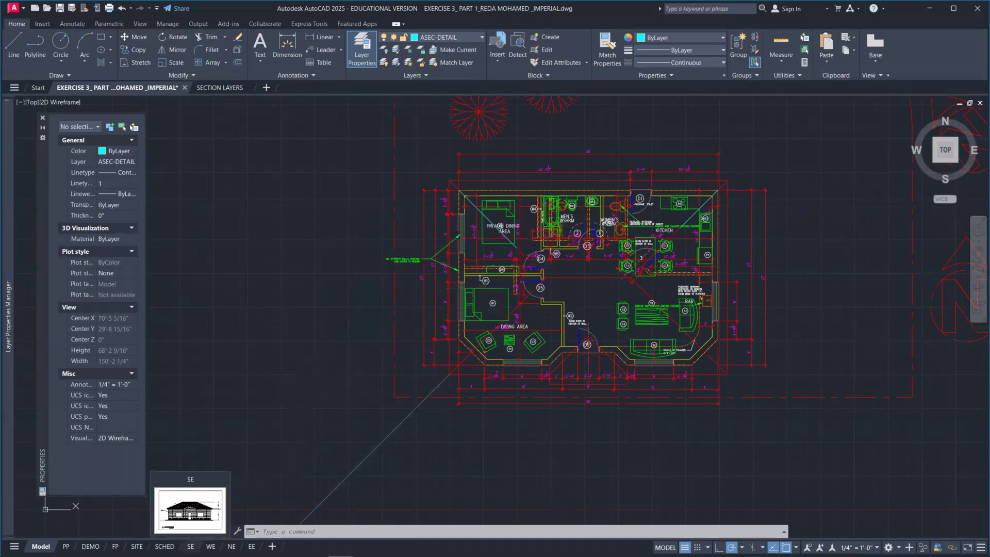
- Activate the viewport of the SE layout and maximize it to work on the floor plan
{"action": "left_click", "coordinate": [190, 546]}
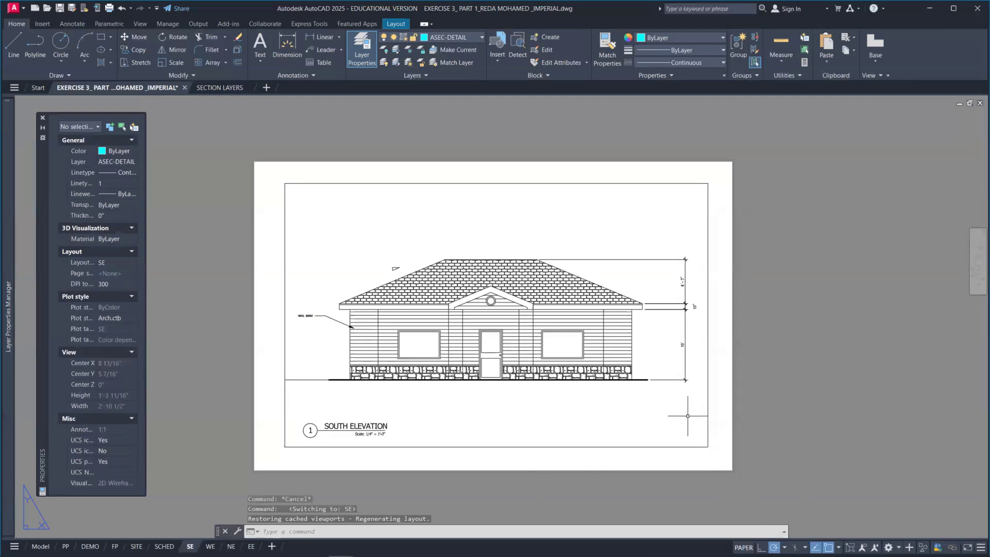
{"action": "double_click", "coordinate": [645, 409]}
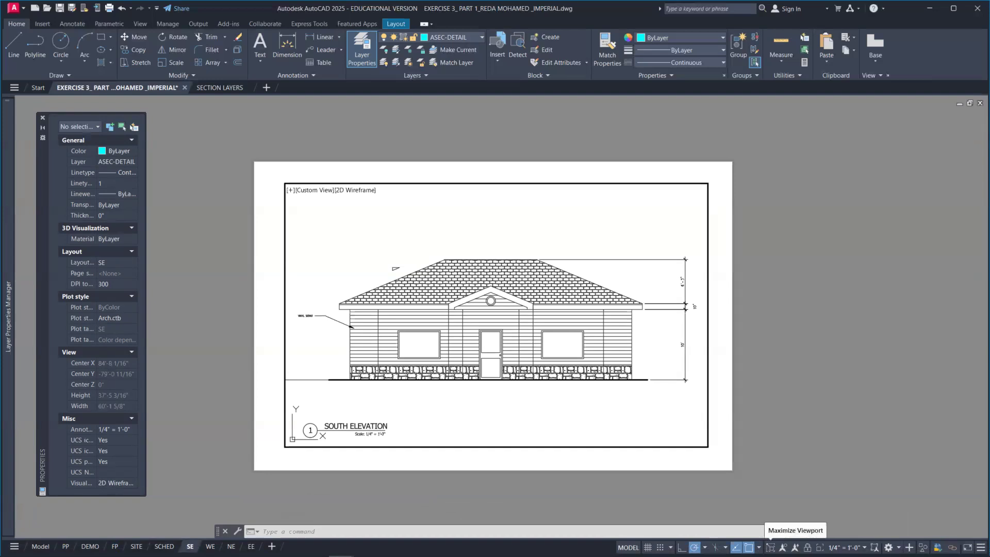
{"action": "left_click", "coordinate": [770, 547]}
{"action": "scroll", "coordinate": [566, 417], "scroll_direction": "down", "scroll_amount": 3}
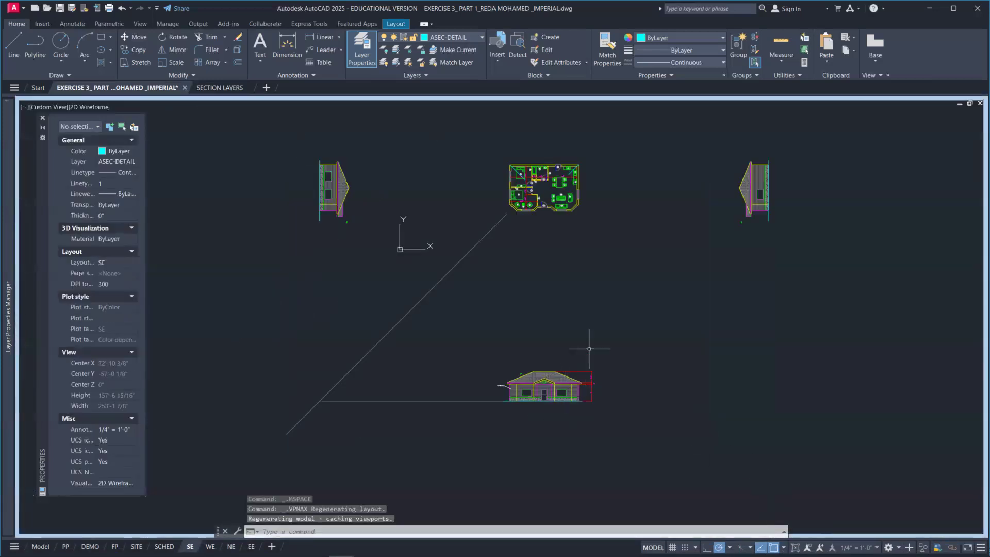
{"action": "middle_click_drag", "start_coordinate": [557, 205], "coordinate": [535, 310]}
{"action": "scroll", "coordinate": [529, 284], "scroll_direction": "up", "scroll_amount": 6}
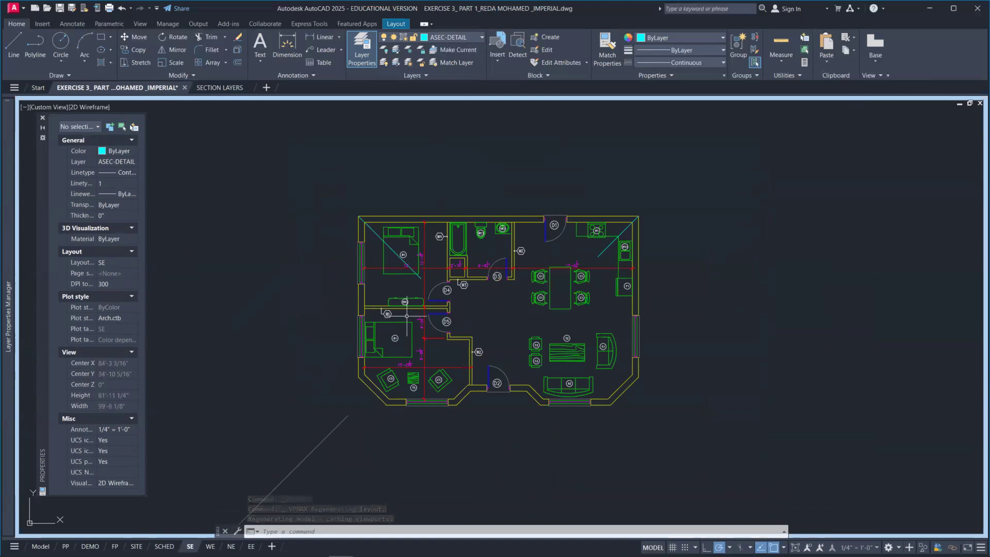
{"action": "scroll", "coordinate": [392, 290], "scroll_direction": "up", "scroll_amount": 2}
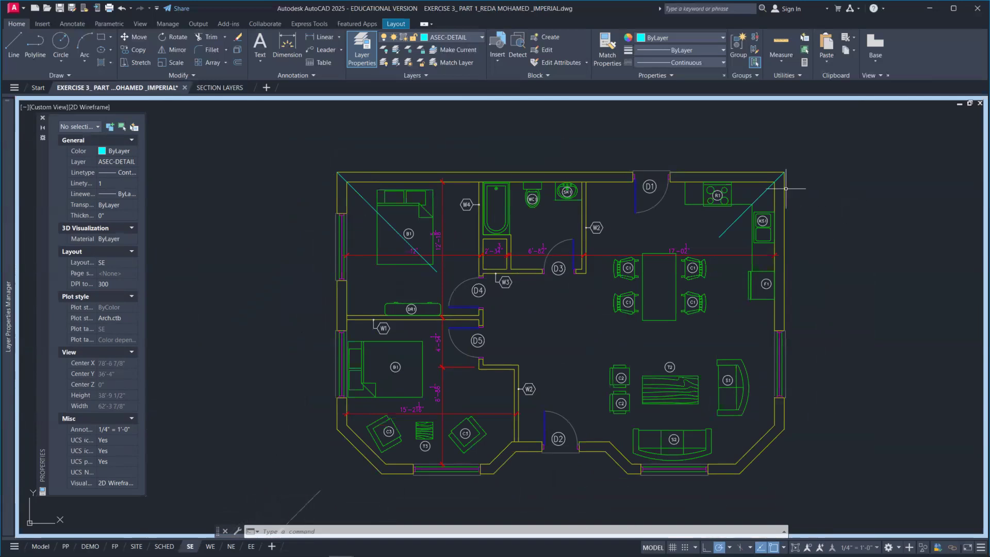
- Select the two diagonal lines at the plan's upper corners, review the ASEC layers and assign the lines to ASEC-DETAIL
{"action": "left_click", "coordinate": [767, 191]}
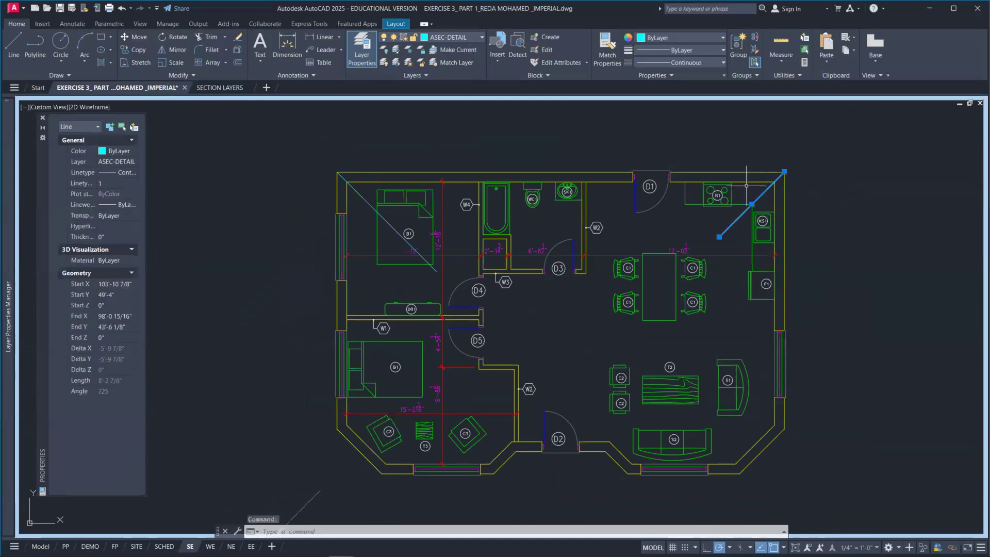
{"action": "left_click", "coordinate": [367, 200]}
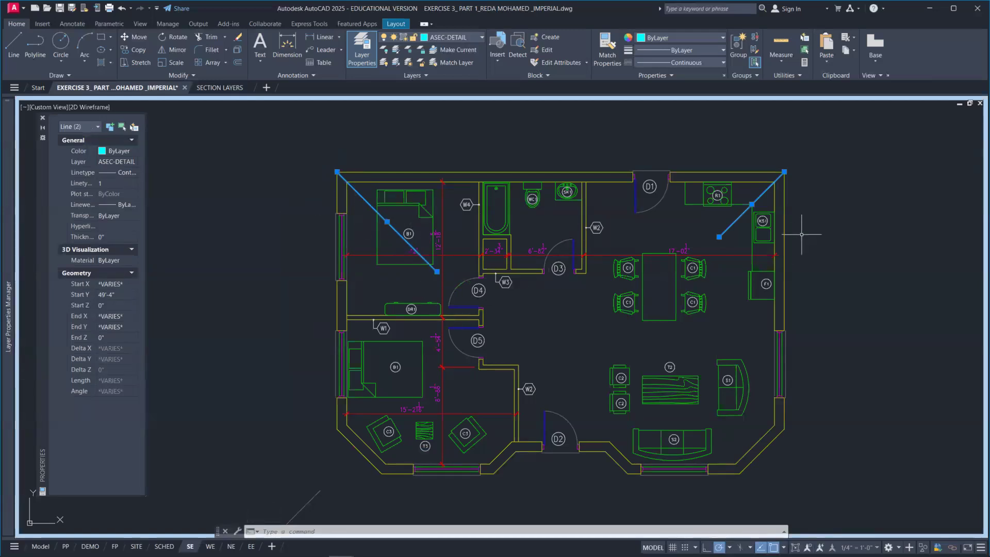
{"action": "left_click", "coordinate": [478, 38]}
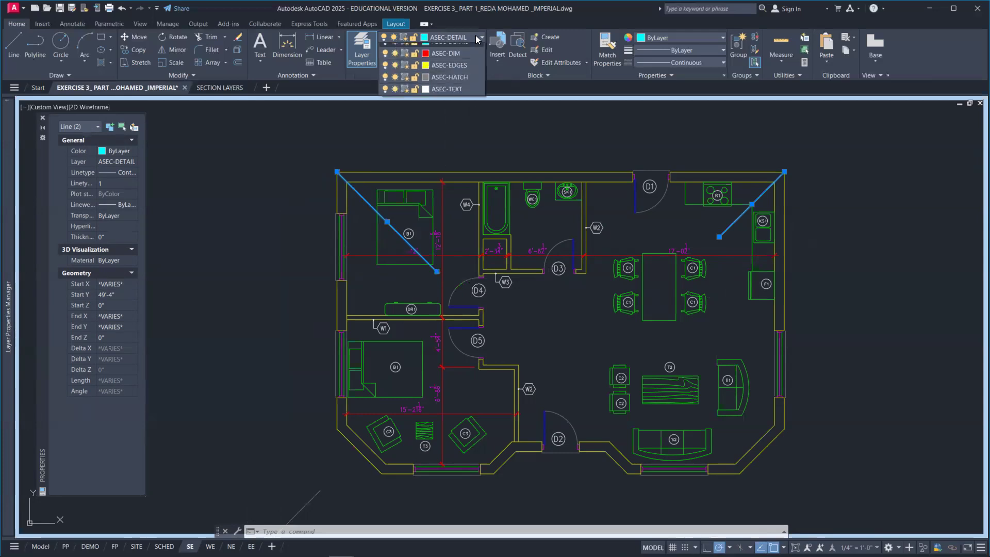
{"action": "left_click", "coordinate": [478, 38]}
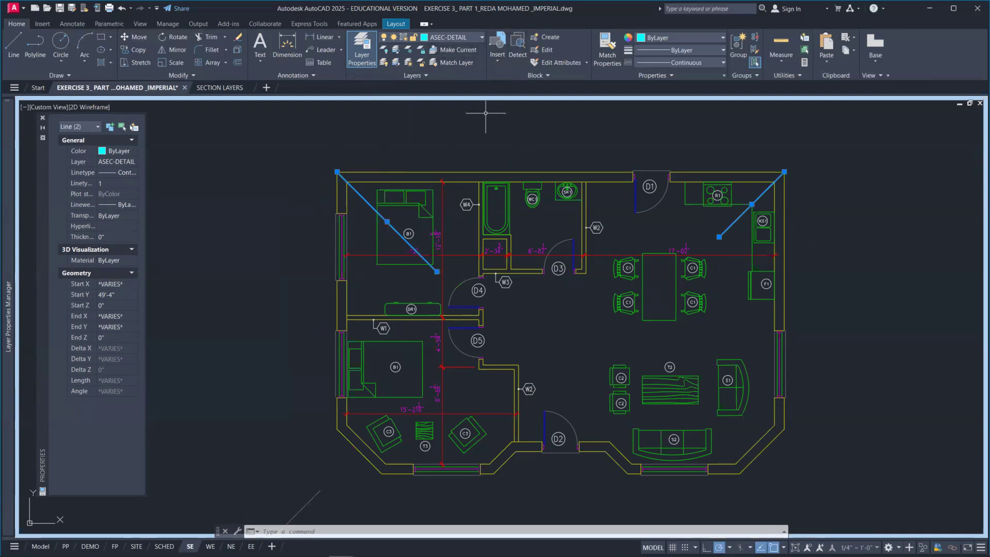
{"action": "left_click", "coordinate": [467, 41]}
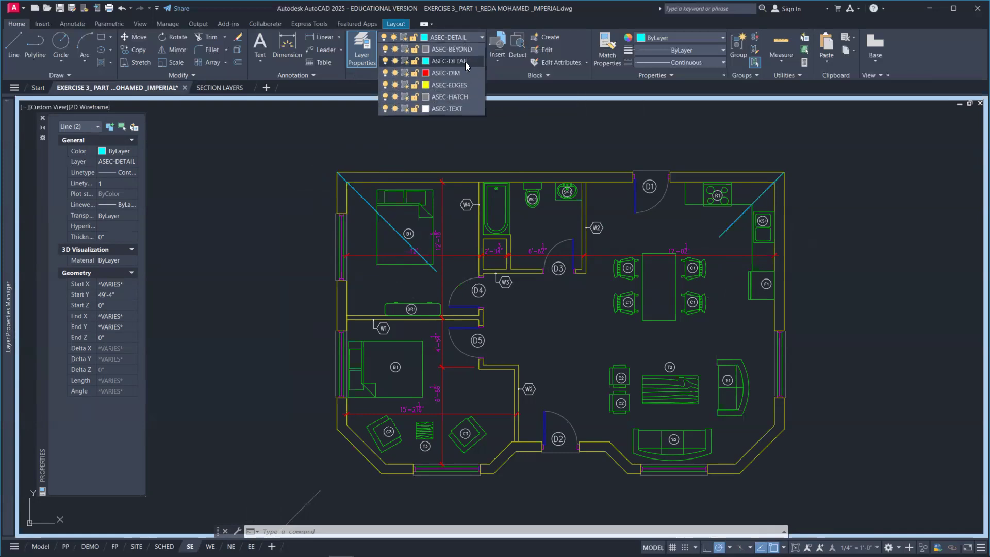
{"action": "left_click", "coordinate": [465, 62]}
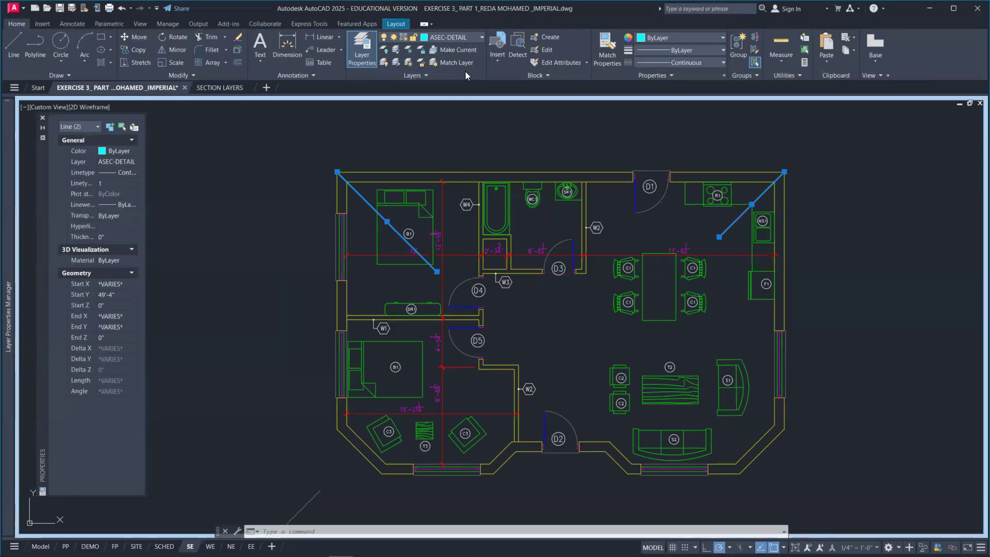
{"action": "left_click", "coordinate": [470, 38]}
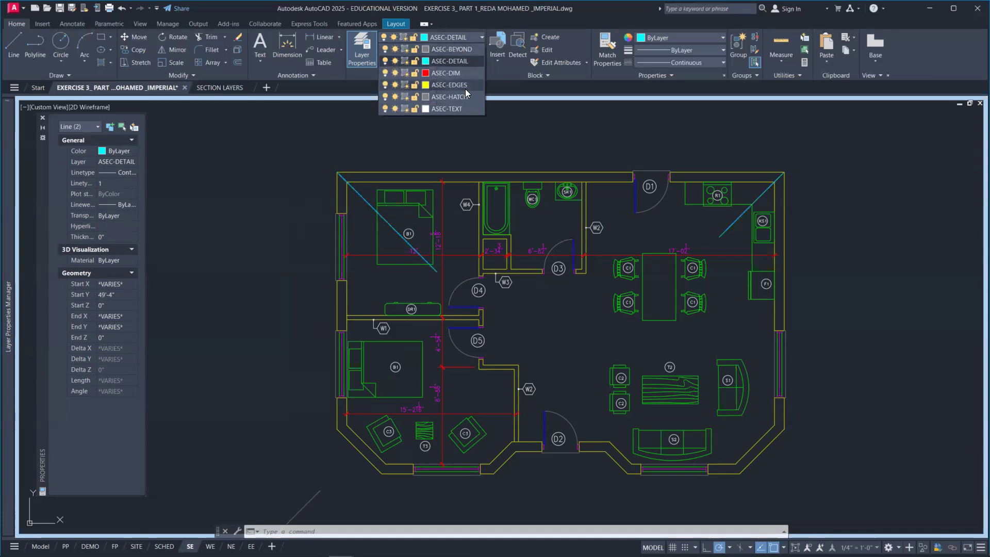
{"action": "left_click", "coordinate": [471, 61]}
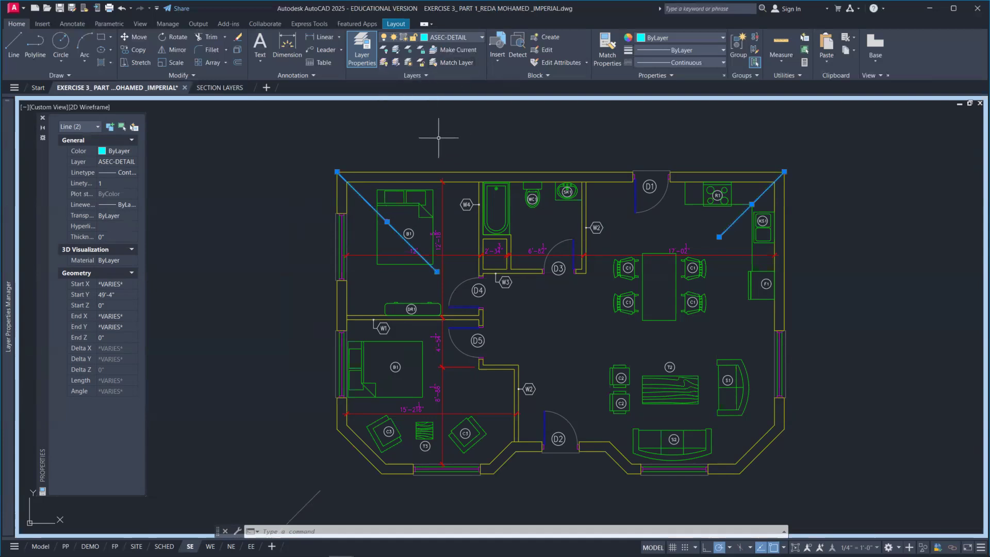
{"action": "key", "text": "Escape"}
- Draw a horizontal section line across the upper rooms of the floor plan, ending in a half arrowhead beyond the east wall
{"action": "type", "text": "l"}
{"action": "key", "text": "Return"}
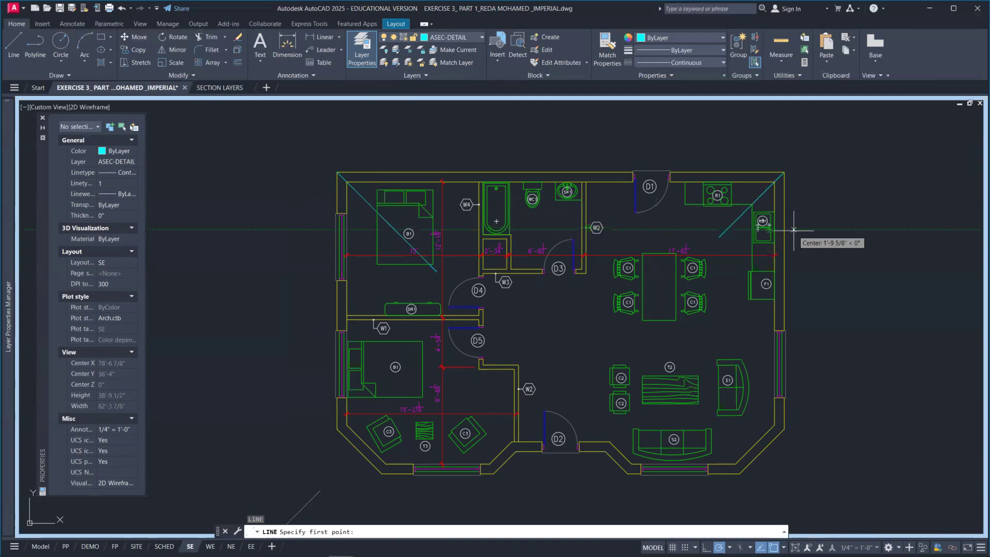
{"action": "left_click", "coordinate": [299, 225]}
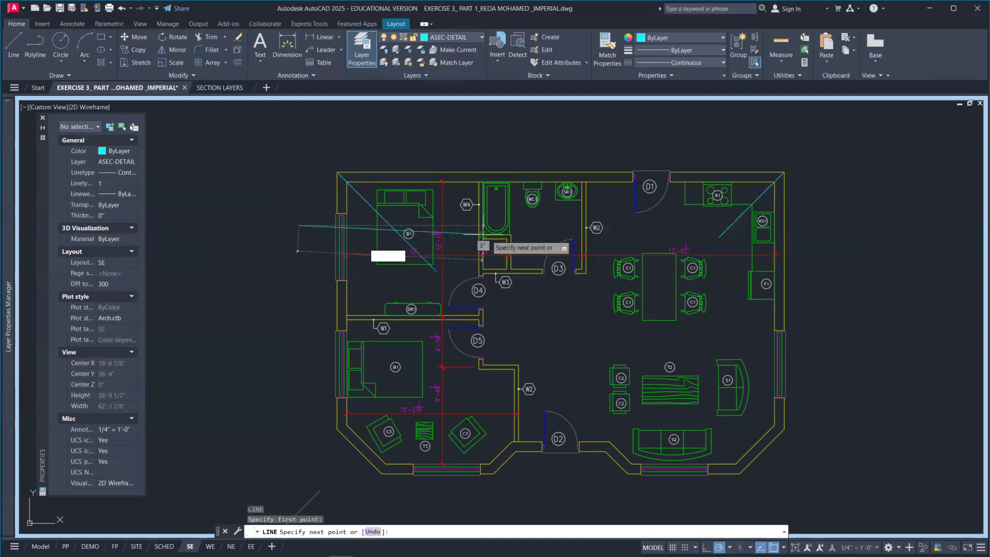
{"action": "left_click", "coordinate": [848, 225]}
{"action": "left_click", "coordinate": [849, 210]}
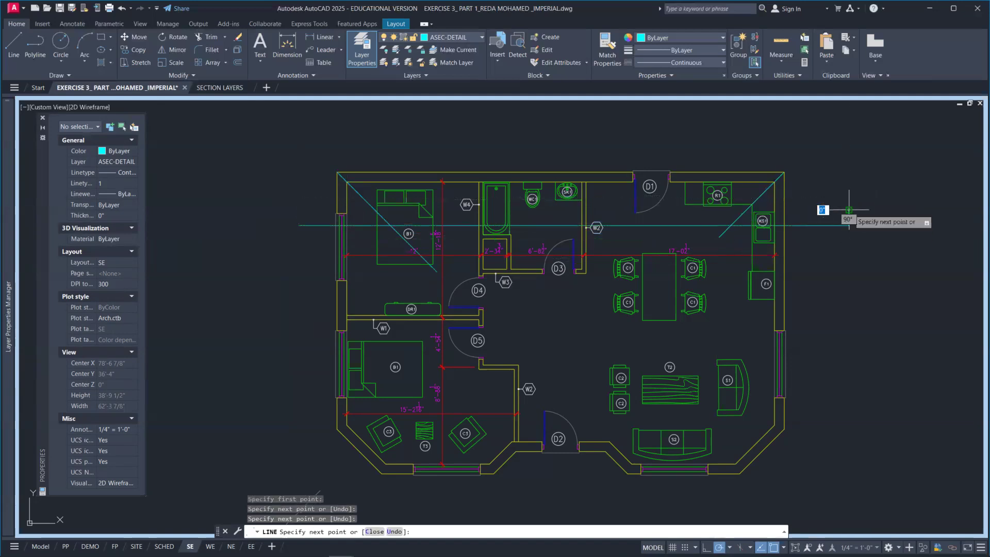
{"action": "left_click", "coordinate": [858, 220]}
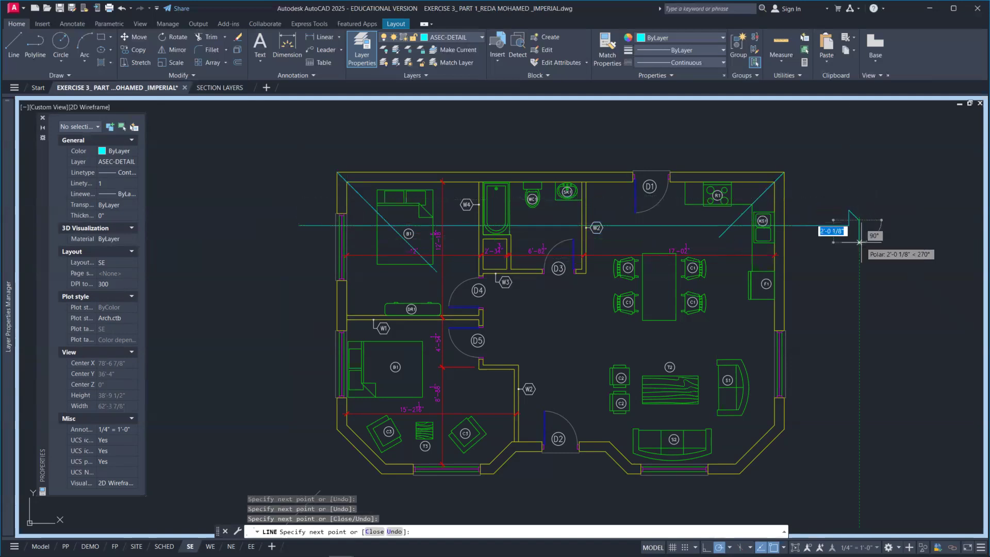
{"action": "key", "text": "Return"}
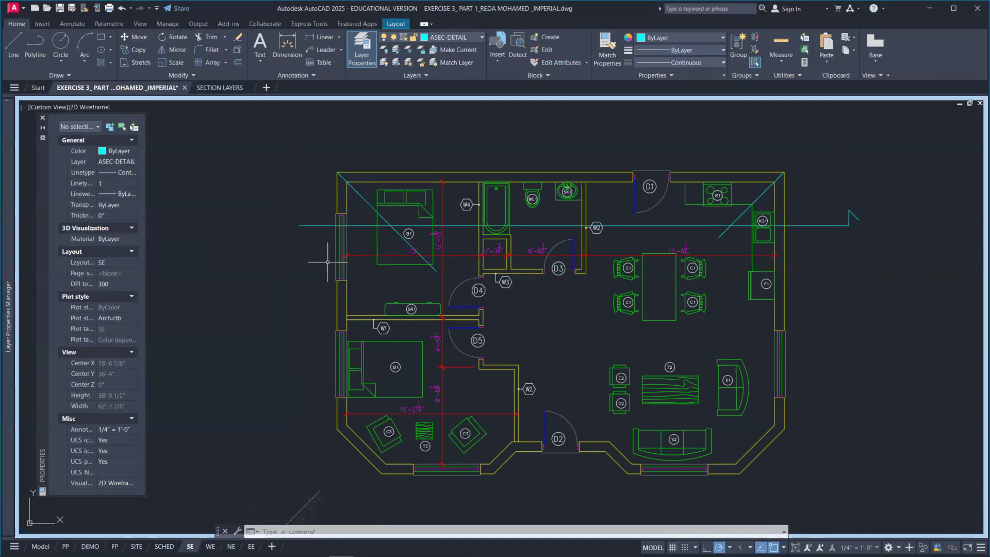
- Draw a vertical line about 240' long from the section line at the west window's outer face down past the south elevation
{"action": "scroll", "coordinate": [302, 261], "scroll_direction": "down", "scroll_amount": 10}
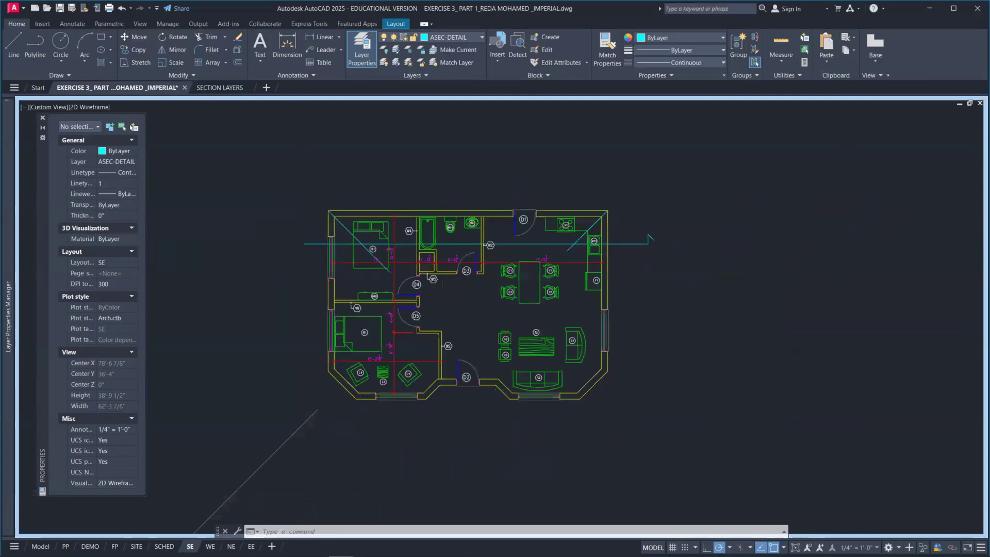
{"action": "scroll", "coordinate": [339, 289], "scroll_direction": "up", "scroll_amount": 7}
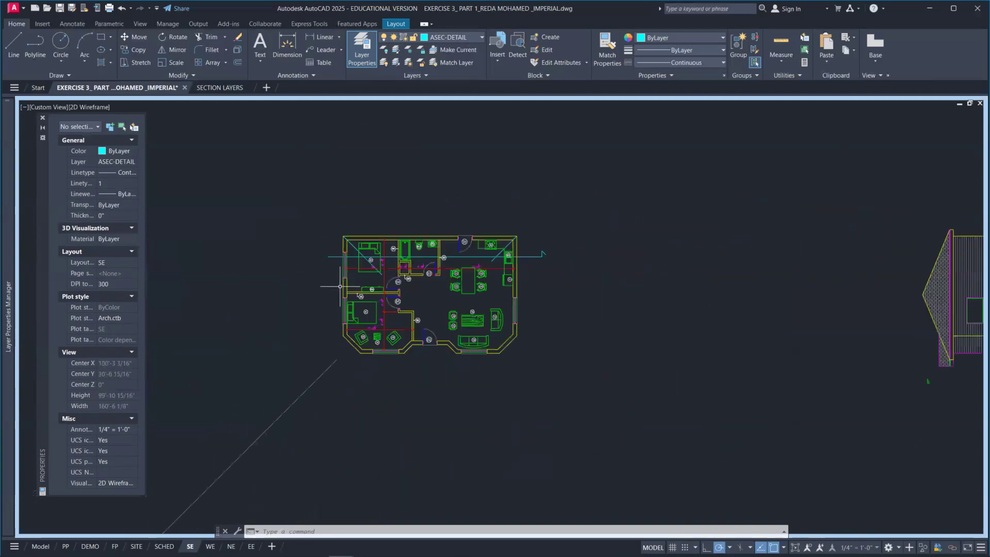
{"action": "scroll", "coordinate": [339, 278], "scroll_direction": "down", "scroll_amount": 1}
{"action": "scroll", "coordinate": [340, 268], "scroll_direction": "up", "scroll_amount": 2}
{"action": "scroll", "coordinate": [340, 268], "scroll_direction": "up", "scroll_amount": 2}
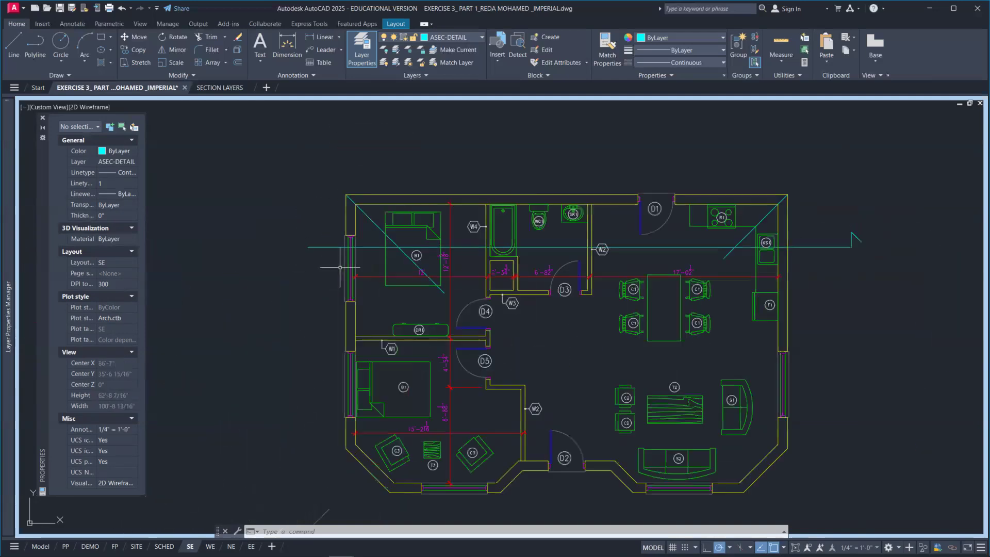
{"action": "key", "text": "Return"}
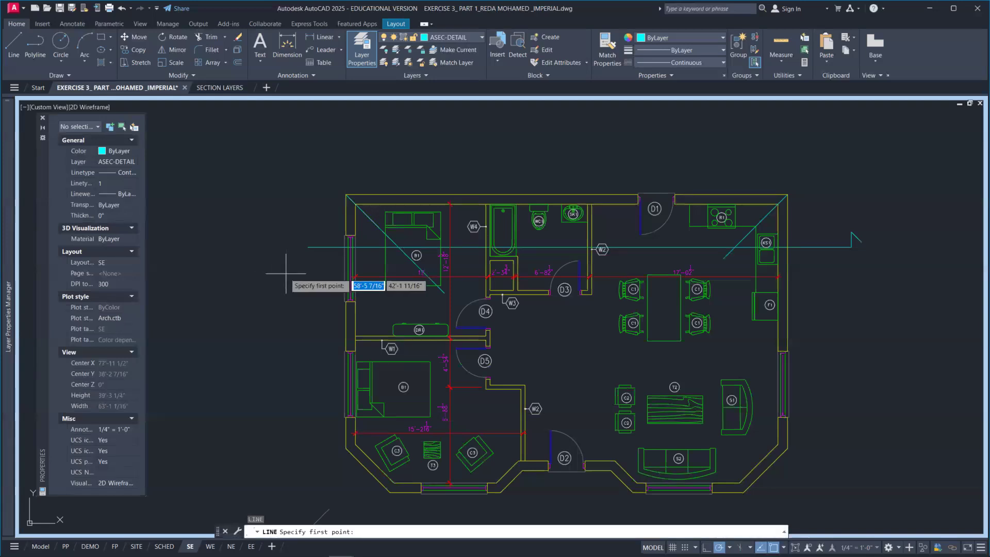
{"action": "scroll", "coordinate": [340, 278], "scroll_direction": "up", "scroll_amount": 4}
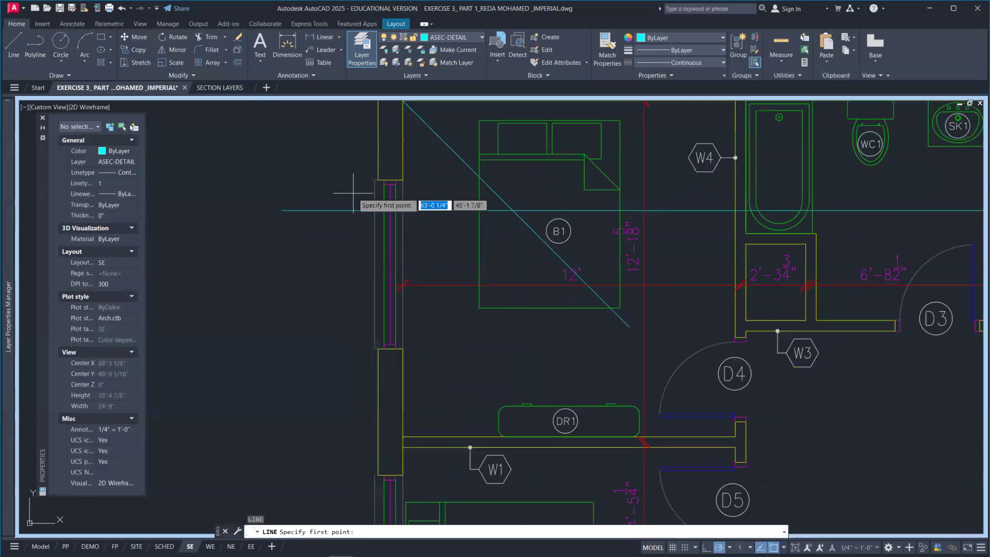
{"action": "scroll", "coordinate": [361, 198], "scroll_direction": "up", "scroll_amount": 2}
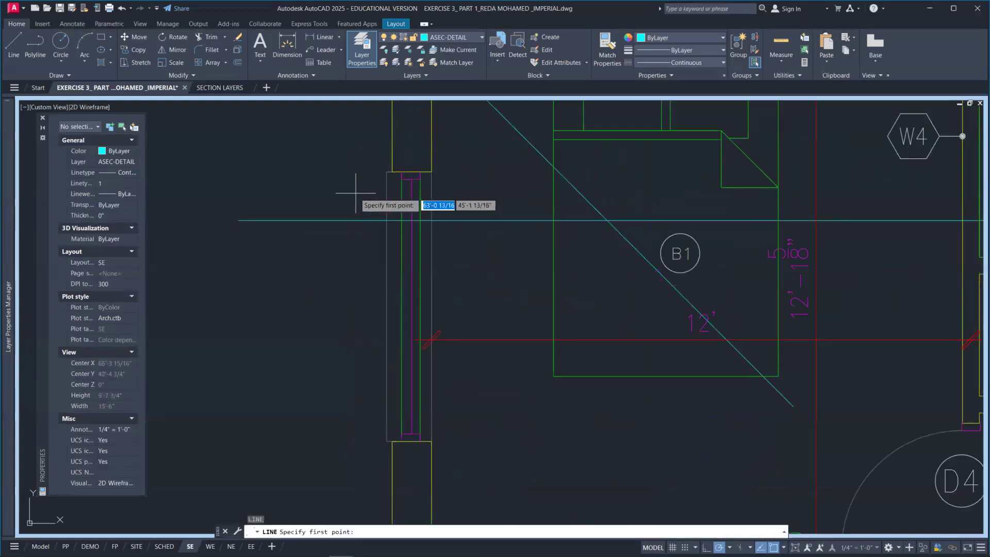
{"action": "left_click", "coordinate": [386, 220]}
{"action": "scroll", "coordinate": [408, 273], "scroll_direction": "down", "scroll_amount": 10}
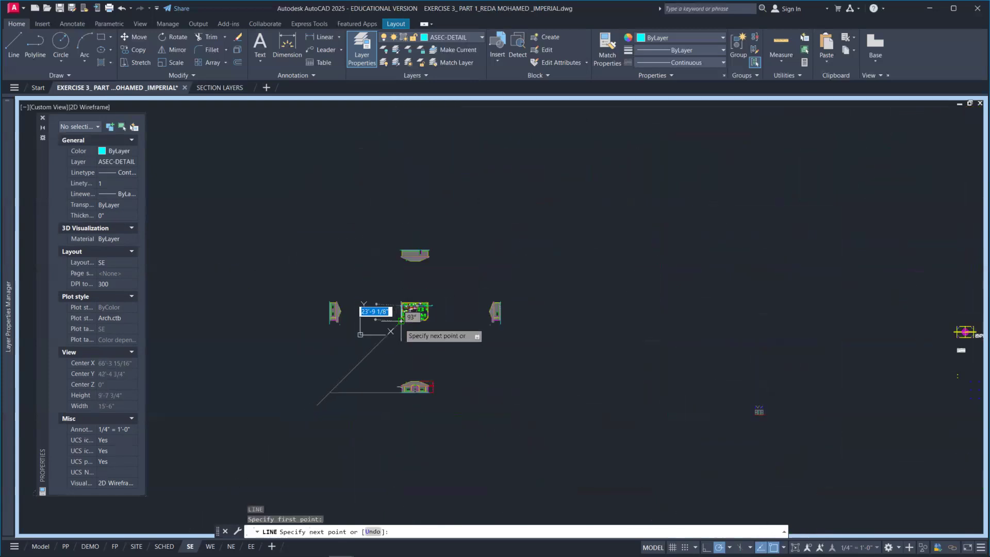
{"action": "scroll", "coordinate": [403, 453], "scroll_direction": "up", "scroll_amount": 5}
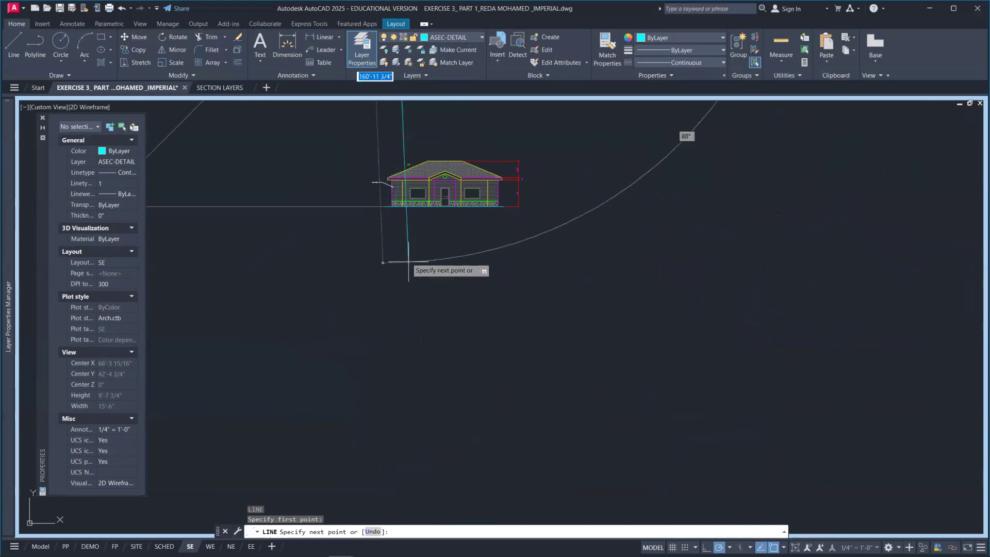
{"action": "scroll", "coordinate": [392, 176], "scroll_direction": "up", "scroll_amount": 6}
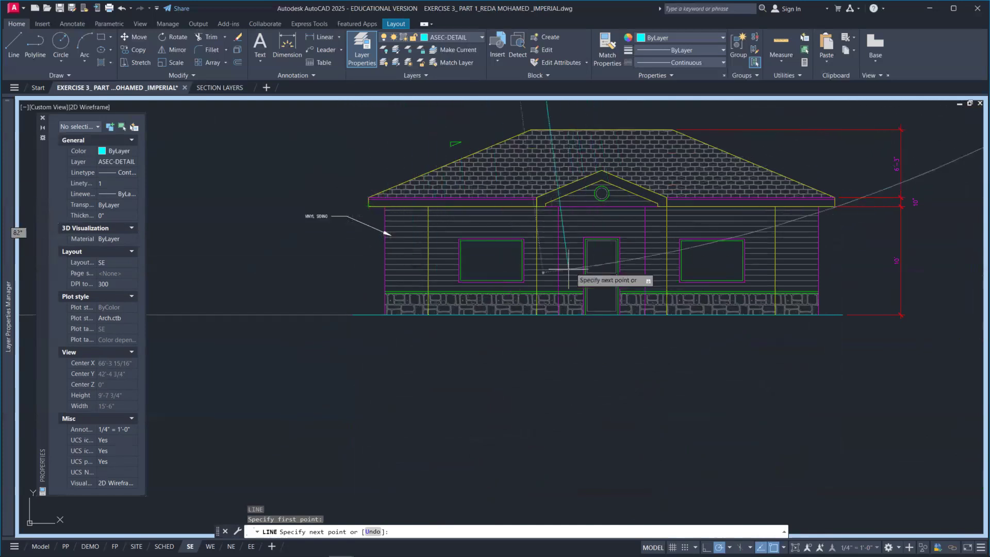
{"action": "scroll", "coordinate": [386, 356], "scroll_direction": "down", "scroll_amount": 2}
{"action": "scroll", "coordinate": [386, 371], "scroll_direction": "down", "scroll_amount": 2}
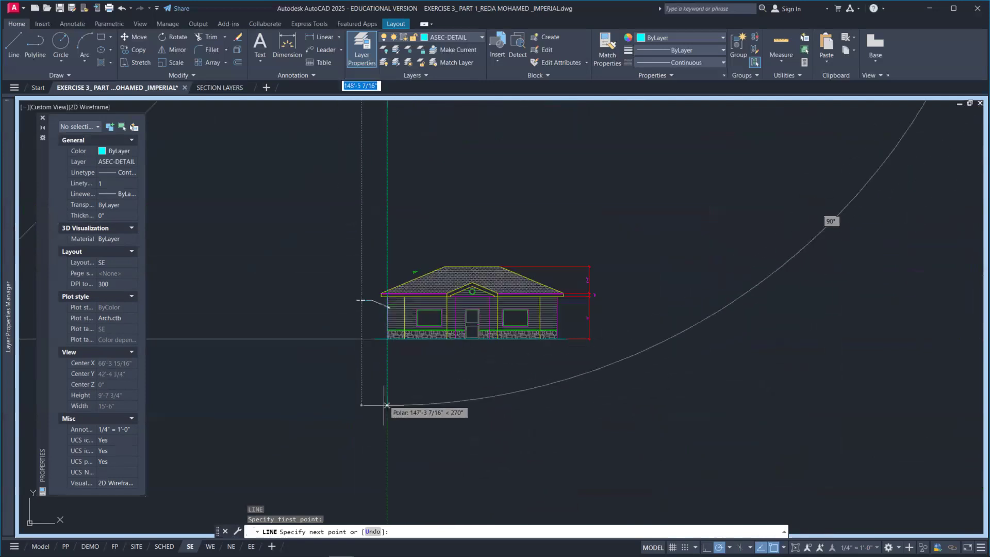
{"action": "scroll", "coordinate": [387, 494], "scroll_direction": "down", "scroll_amount": 2}
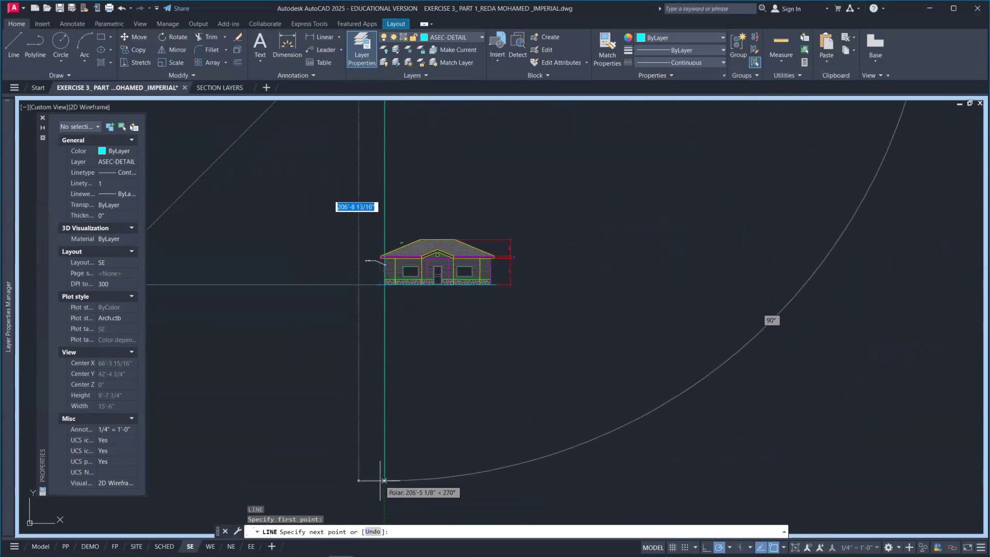
{"action": "scroll", "coordinate": [384, 477], "scroll_direction": "down", "scroll_amount": 3}
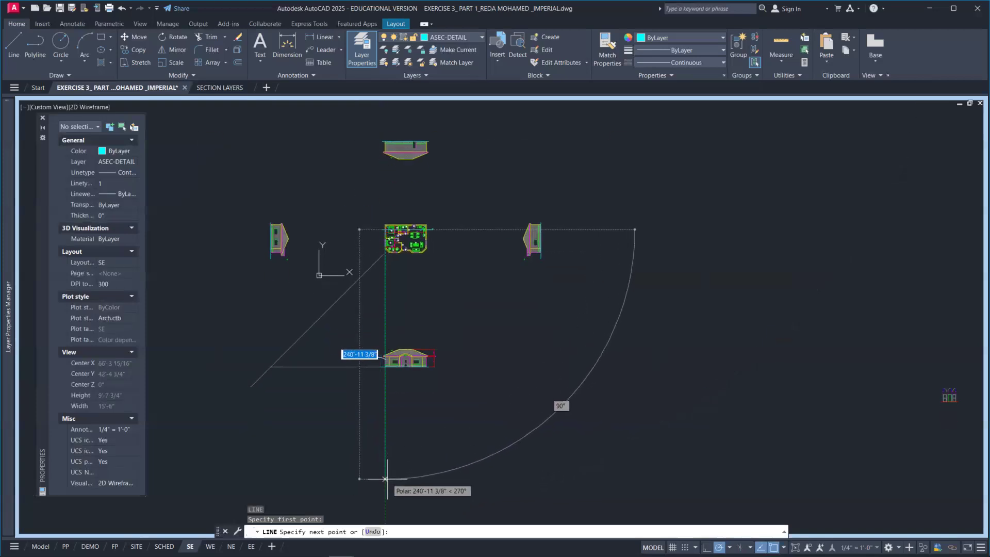
{"action": "left_click", "coordinate": [385, 475]}
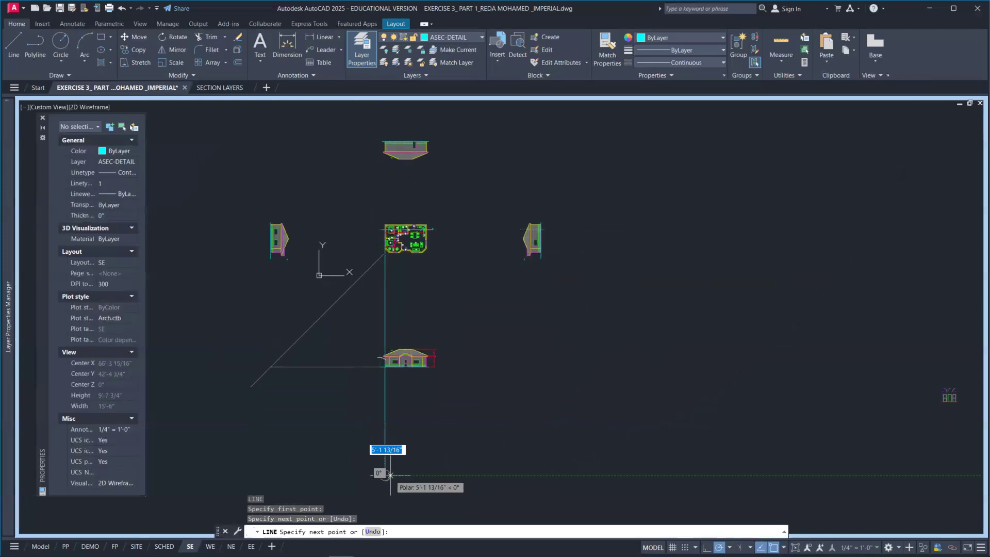
{"action": "key", "text": "Return"}
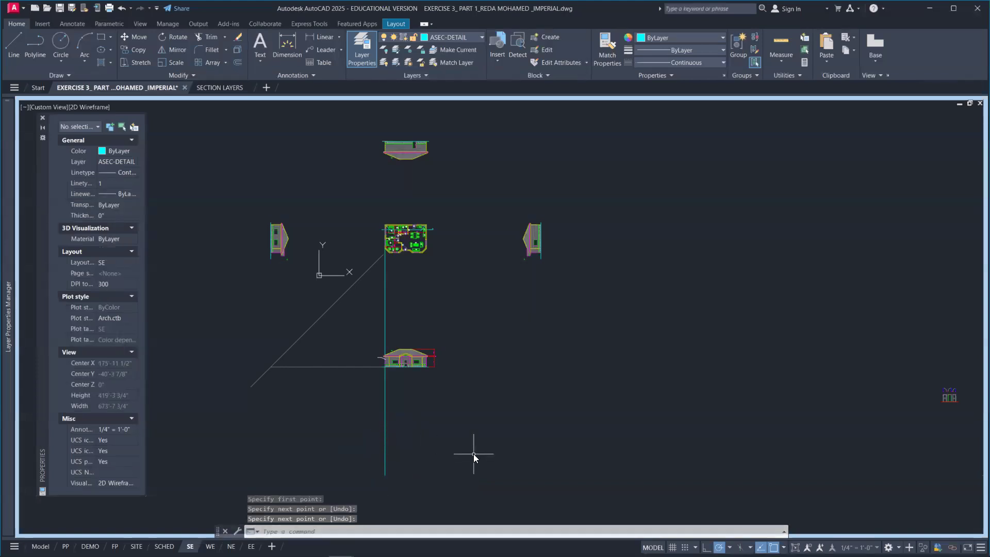
{"action": "key", "text": "Return"}
{"action": "left_click", "coordinate": [359, 452]}
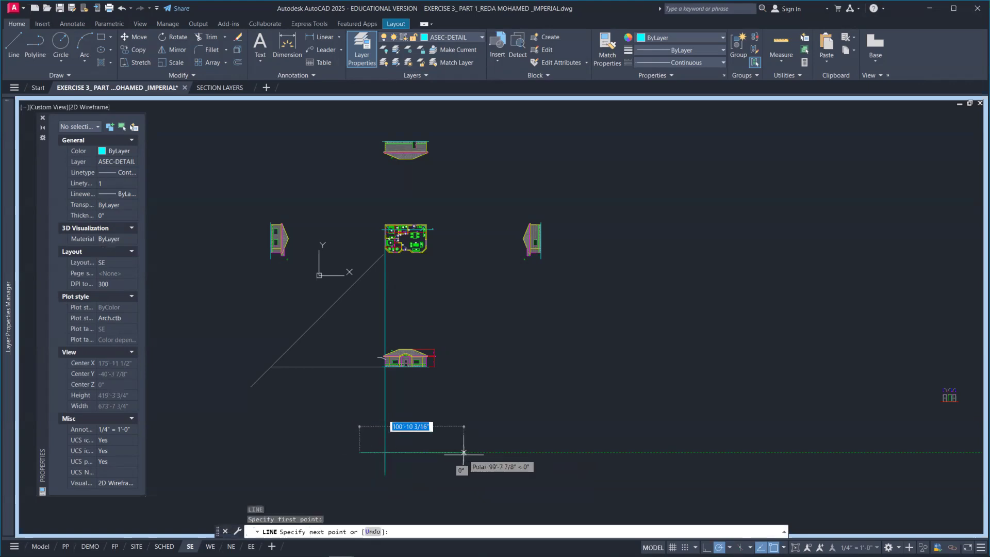
{"action": "key", "text": "Escape"}
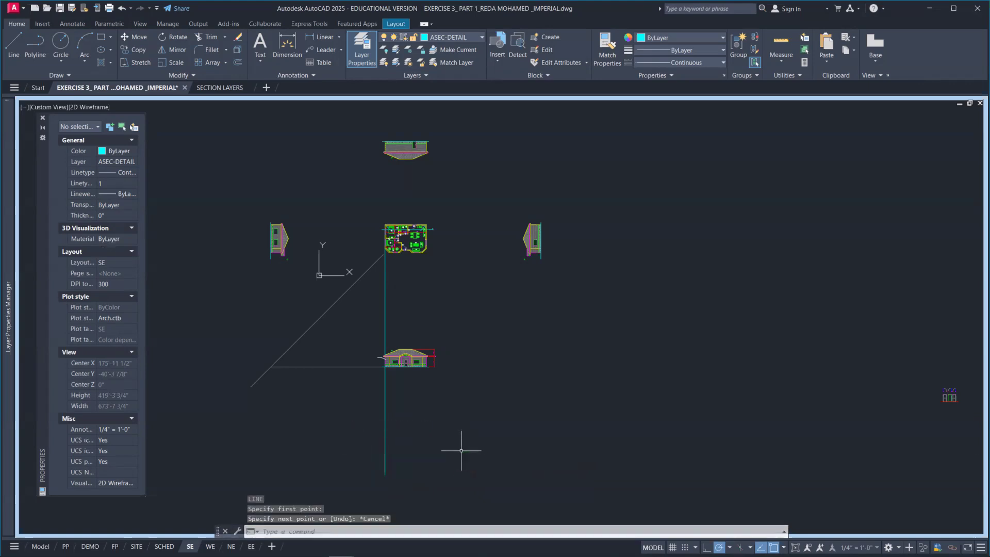
- Copy the south elevation with its dimensions about 84'-6" straight down, keeping it aligned with the vertical projection line
{"action": "type", "text": "ct o"}
{"action": "key", "text": "Return"}
{"action": "left_click", "coordinate": [471, 392]}
{"action": "key", "text": "Return"}
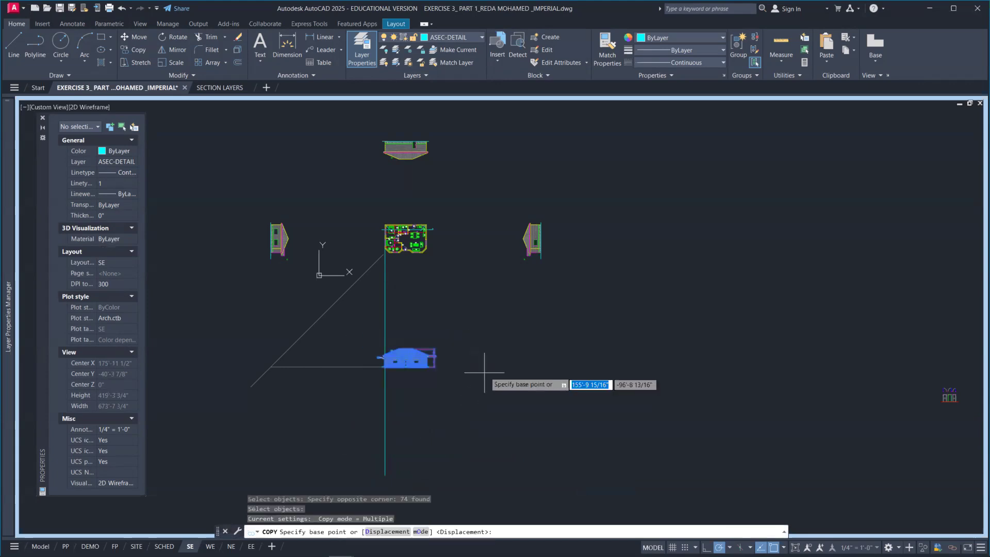
{"action": "left_click", "coordinate": [476, 367]}
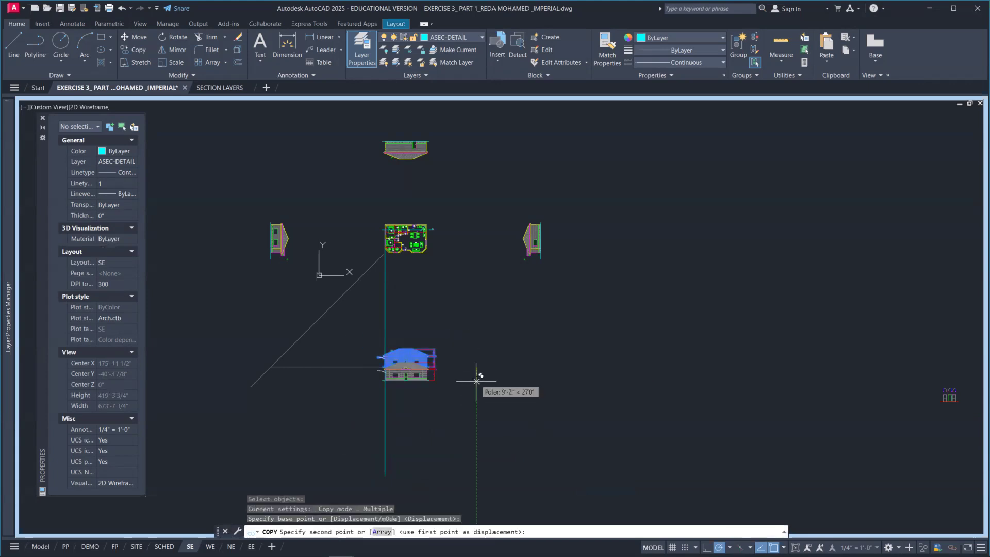
{"action": "left_click", "coordinate": [476, 455]}
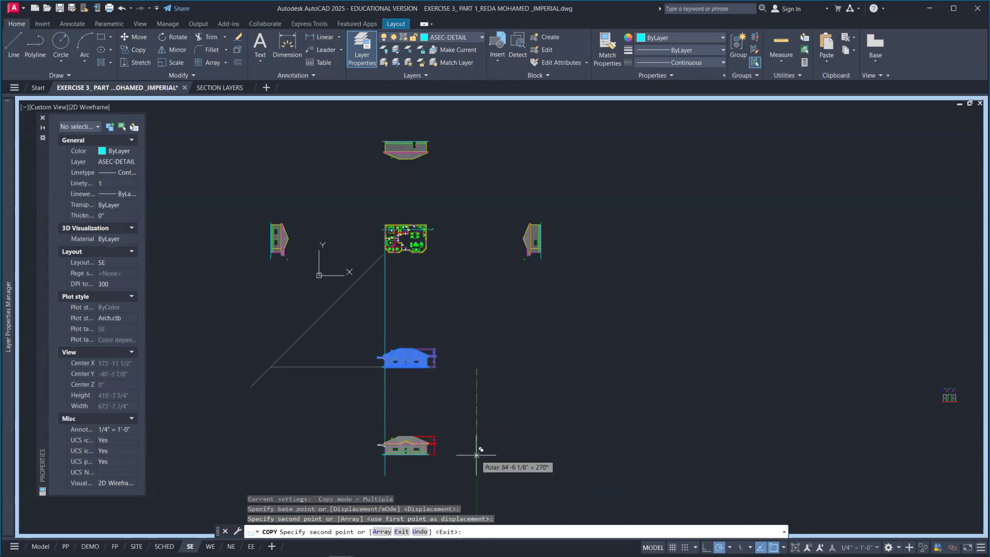
{"action": "key", "text": "Escape"}
- Compare the west edges of the copied and original elevations with the vertical projection line
{"action": "scroll", "coordinate": [396, 427], "scroll_direction": "up", "scroll_amount": 10}
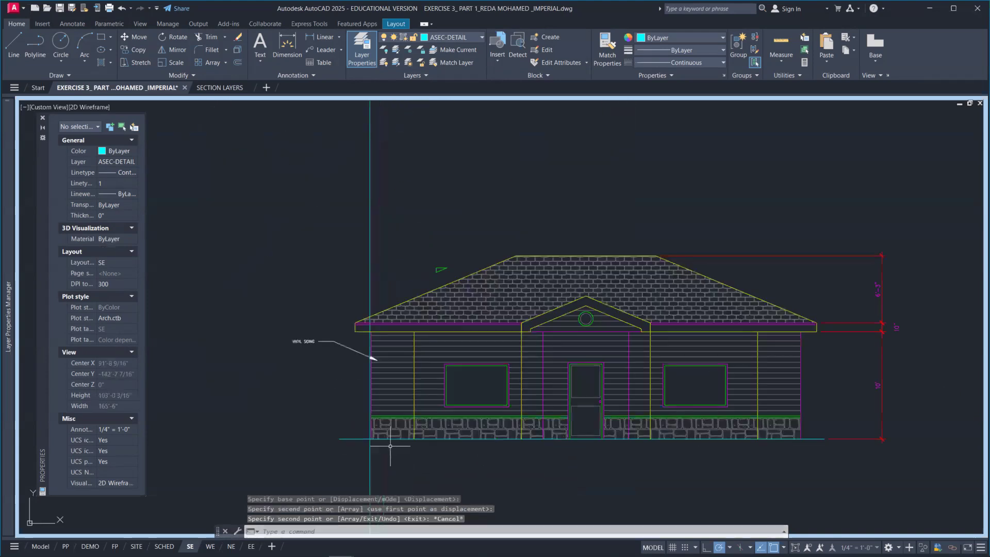
{"action": "scroll", "coordinate": [347, 371], "scroll_direction": "up", "scroll_amount": 2}
{"action": "scroll", "coordinate": [353, 371], "scroll_direction": "up", "scroll_amount": 3}
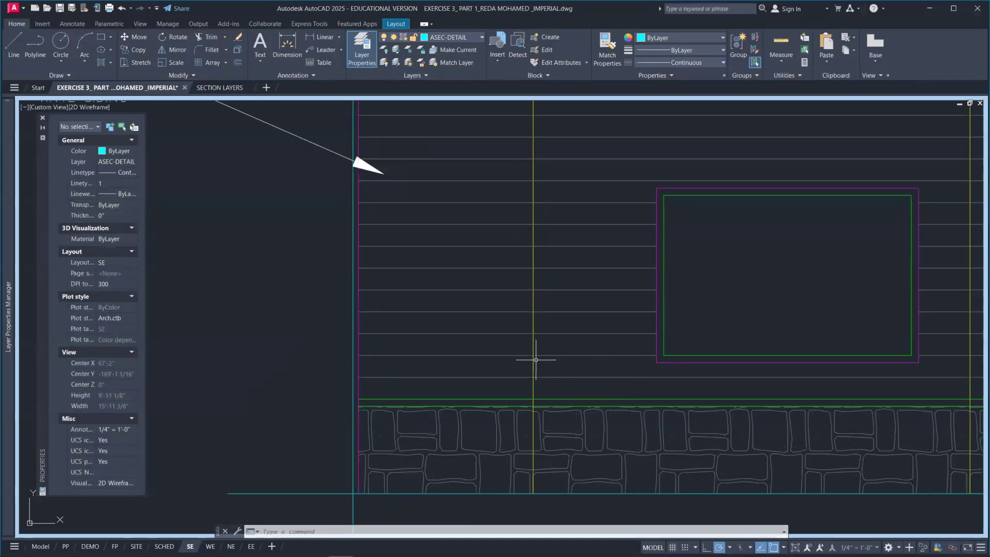
{"action": "scroll", "coordinate": [416, 354], "scroll_direction": "down", "scroll_amount": 6}
{"action": "middle_click_drag", "start_coordinate": [459, 221], "coordinate": [415, 339]}
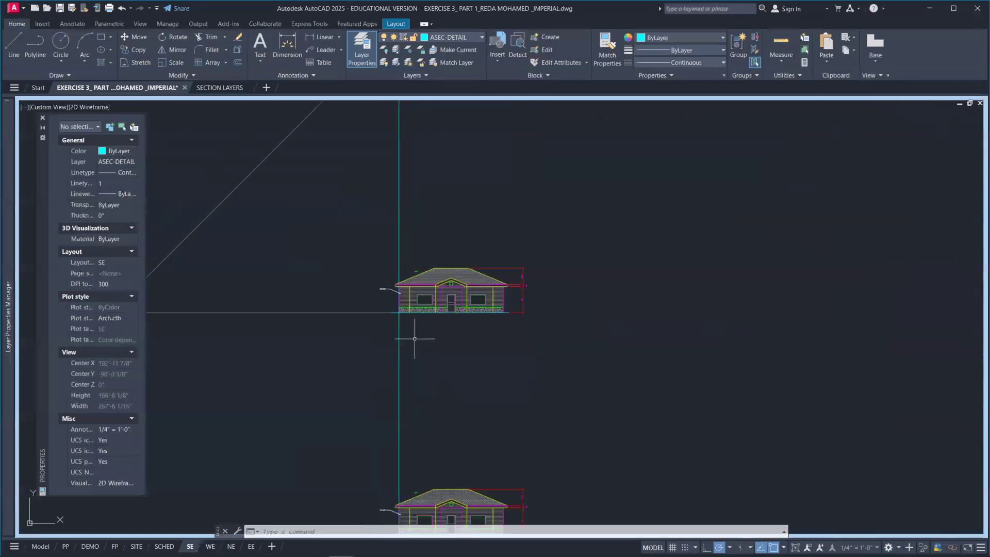
{"action": "scroll", "coordinate": [399, 301], "scroll_direction": "up", "scroll_amount": 5}
{"action": "scroll", "coordinate": [405, 201], "scroll_direction": "down", "scroll_amount": 12}
{"action": "middle_click_drag", "start_coordinate": [431, 168], "coordinate": [411, 312]}
- Copy the vertical projection line from its upper end on the section line to the frame and glass lines of the west window
{"action": "scroll", "coordinate": [392, 268], "scroll_direction": "up", "scroll_amount": 12}
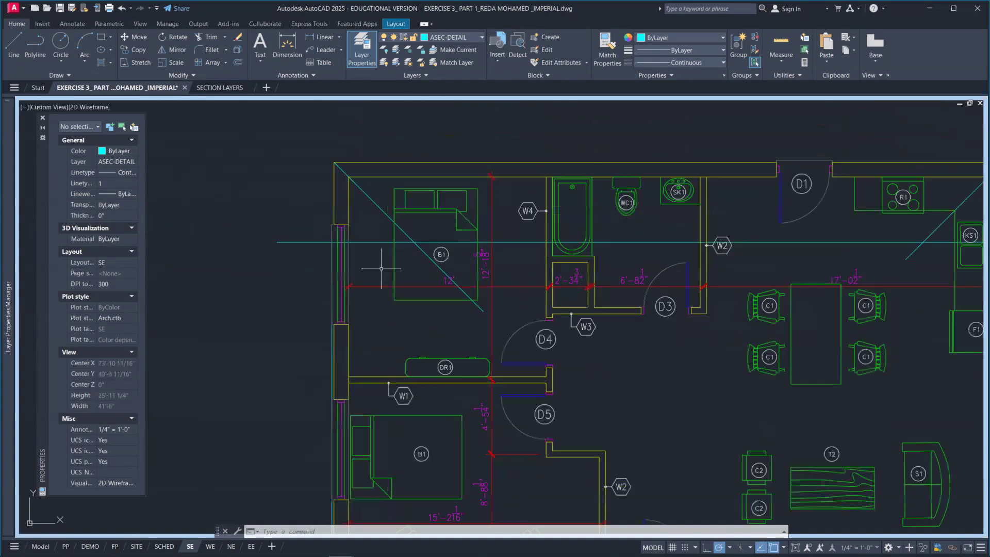
{"action": "scroll", "coordinate": [381, 268], "scroll_direction": "up", "scroll_amount": 2}
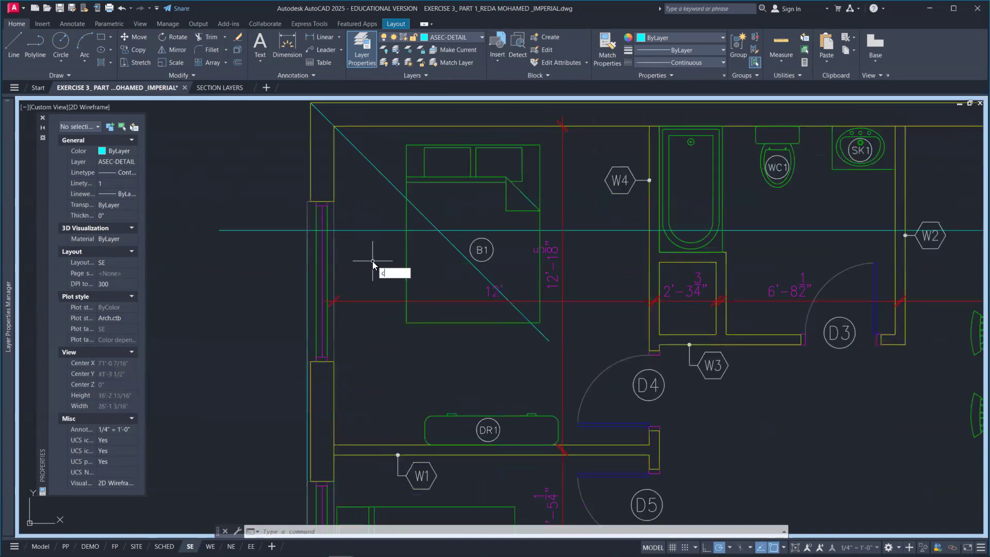
{"action": "type", "text": "o"}
{"action": "key", "text": "Return"}
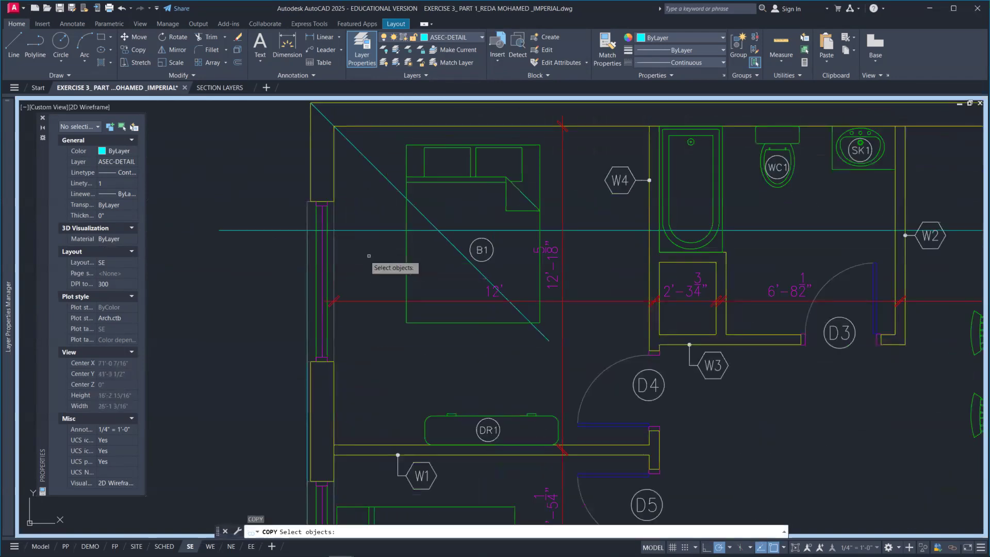
{"action": "left_click", "coordinate": [307, 244]}
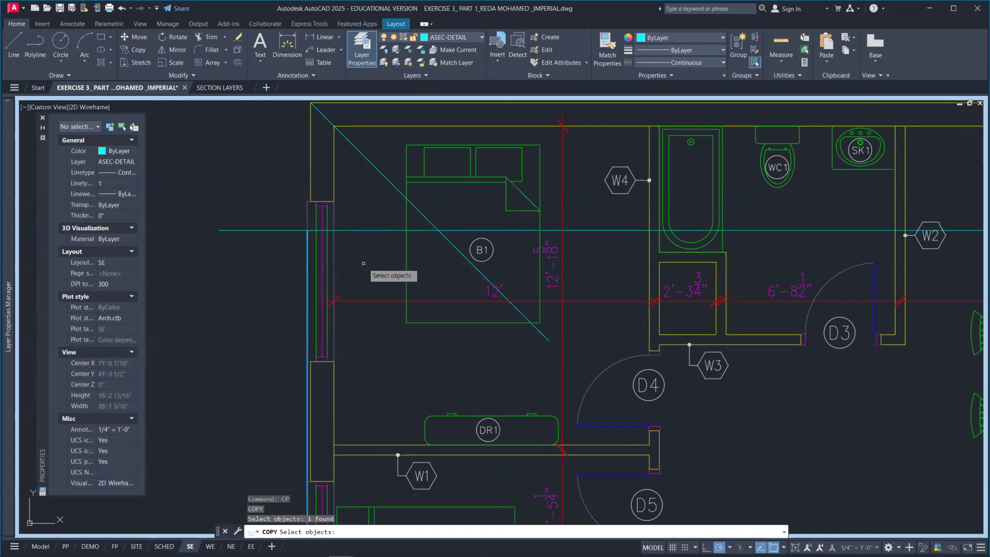
{"action": "key", "text": "Return"}
{"action": "left_click", "coordinate": [308, 230]}
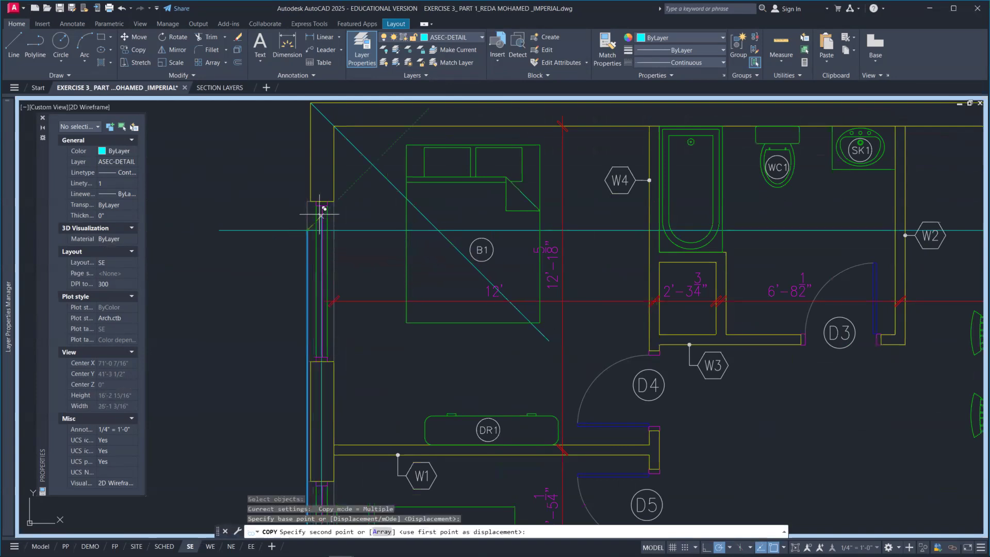
{"action": "scroll", "coordinate": [320, 215], "scroll_direction": "up", "scroll_amount": 4}
{"action": "left_click", "coordinate": [317, 204]}
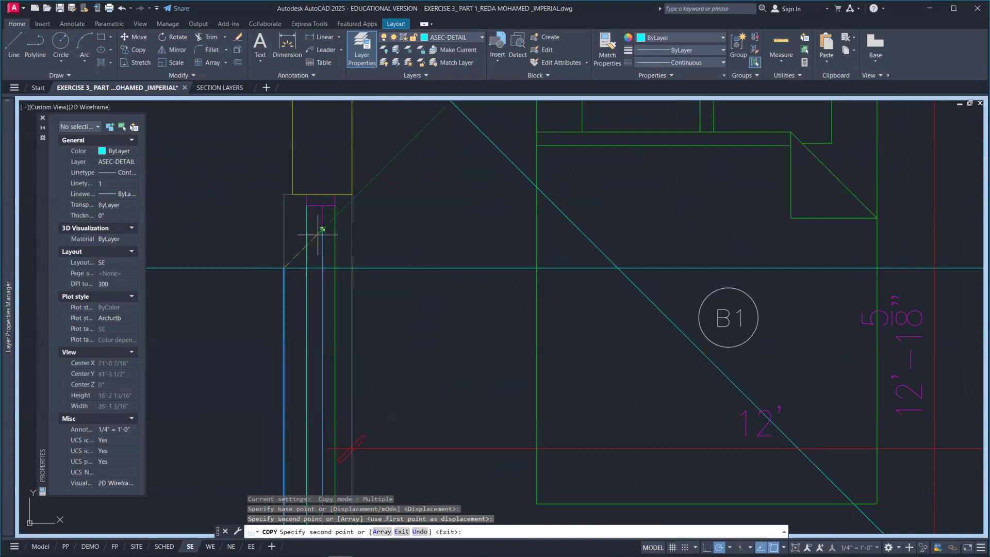
{"action": "left_click", "coordinate": [325, 202]}
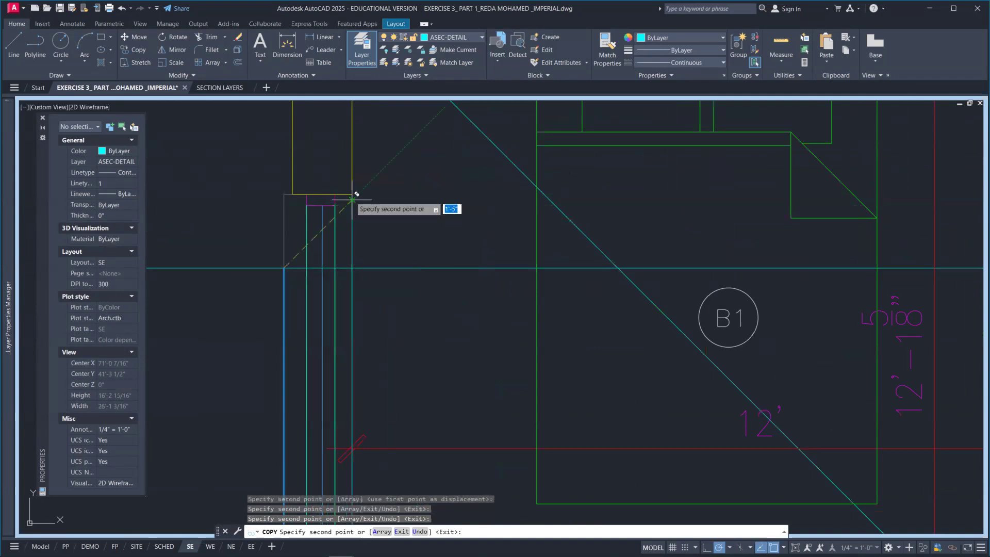
- Place further copies of the projection line at the inner wall face, both bed edges and the diagonal's crossing with the section line
{"action": "scroll", "coordinate": [397, 230], "scroll_direction": "down", "scroll_amount": 2}
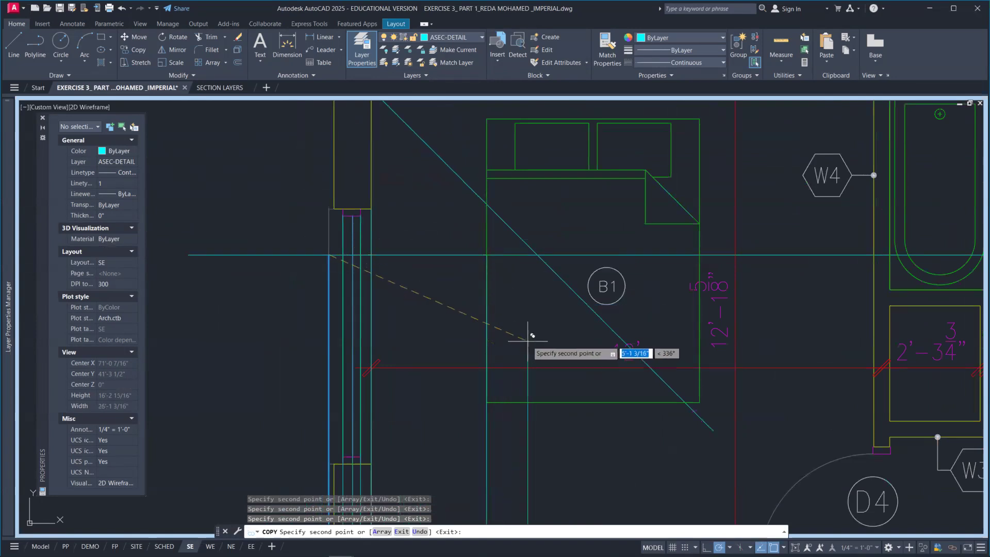
{"action": "scroll", "coordinate": [527, 340], "scroll_direction": "down", "scroll_amount": 2}
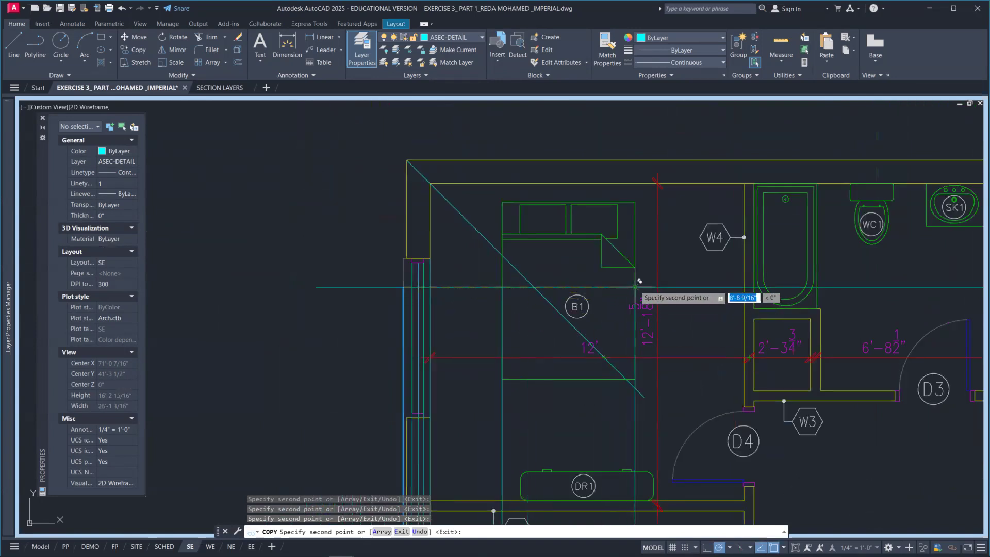
{"action": "scroll", "coordinate": [656, 309], "scroll_direction": "down", "scroll_amount": 3}
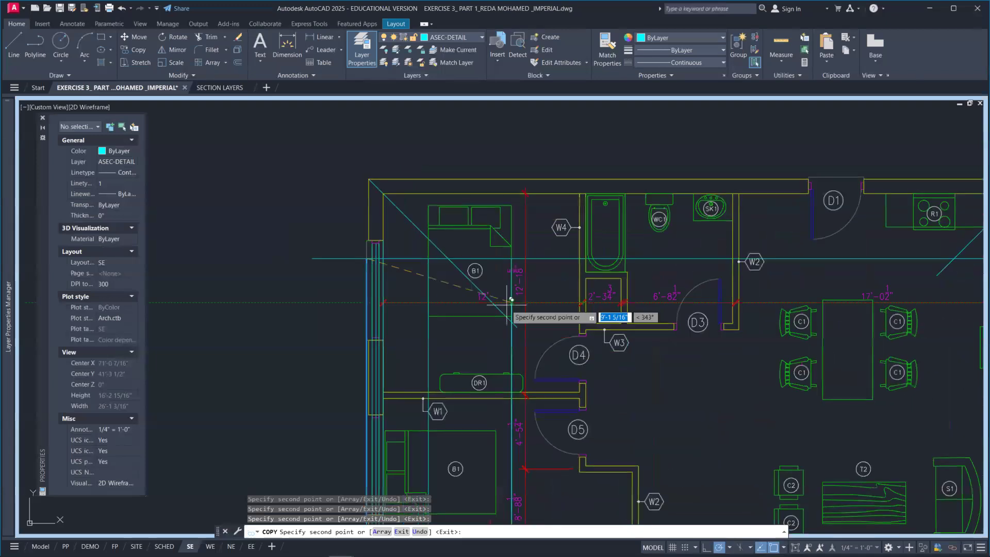
{"action": "scroll", "coordinate": [453, 264], "scroll_direction": "up", "scroll_amount": 5}
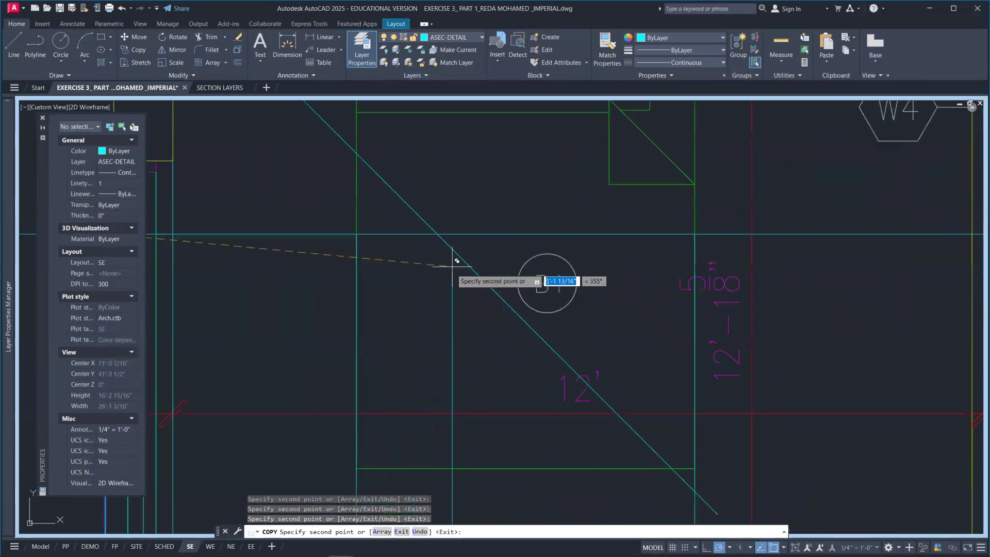
{"action": "scroll", "coordinate": [409, 221], "scroll_direction": "down", "scroll_amount": 3}
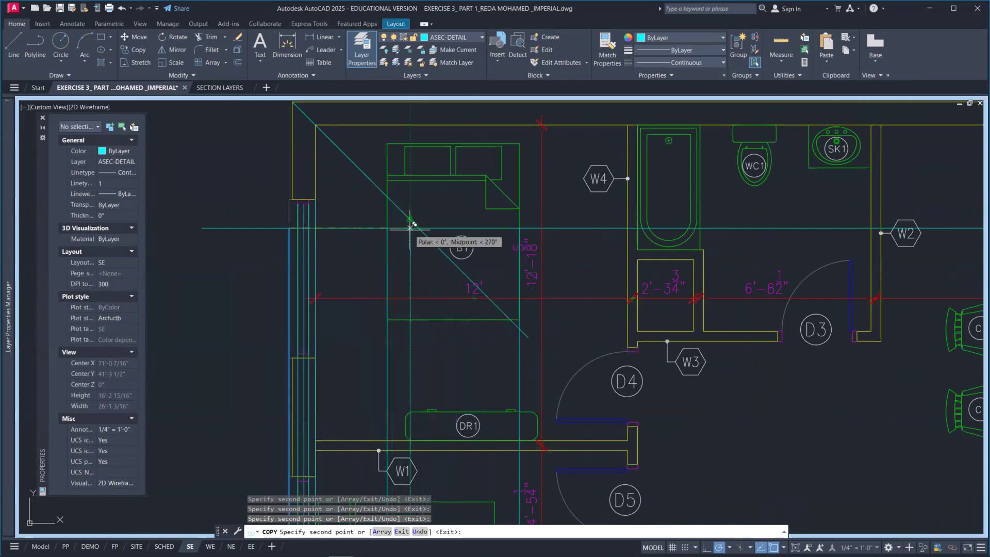
{"action": "scroll", "coordinate": [419, 226], "scroll_direction": "up", "scroll_amount": 6}
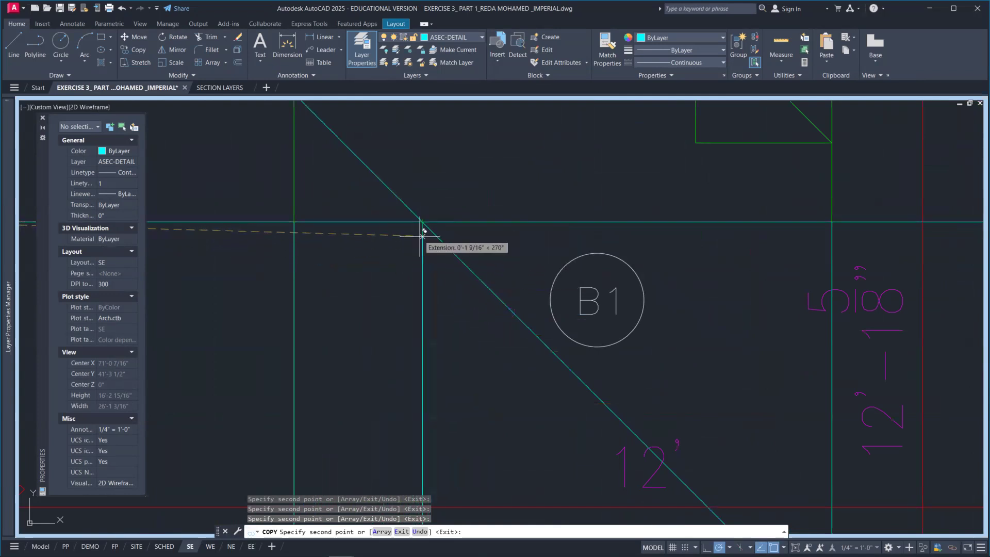
- Continue copying the projection line to both faces of wall W4 and the east edge of the bathtub
{"action": "scroll", "coordinate": [422, 254], "scroll_direction": "down", "scroll_amount": 6}
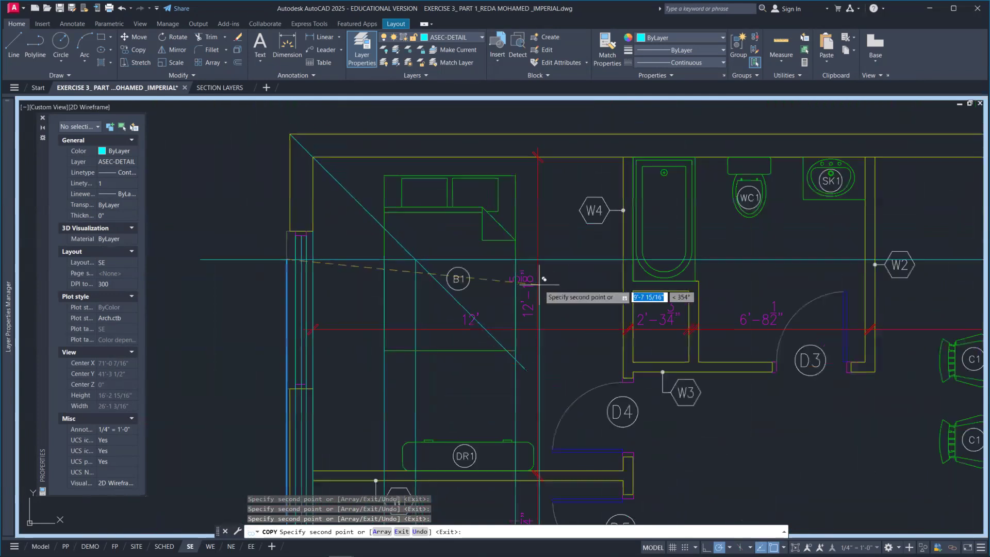
{"action": "middle_click_drag", "start_coordinate": [574, 287], "coordinate": [557, 282]}
{"action": "scroll", "coordinate": [557, 282], "scroll_direction": "up", "scroll_amount": 4}
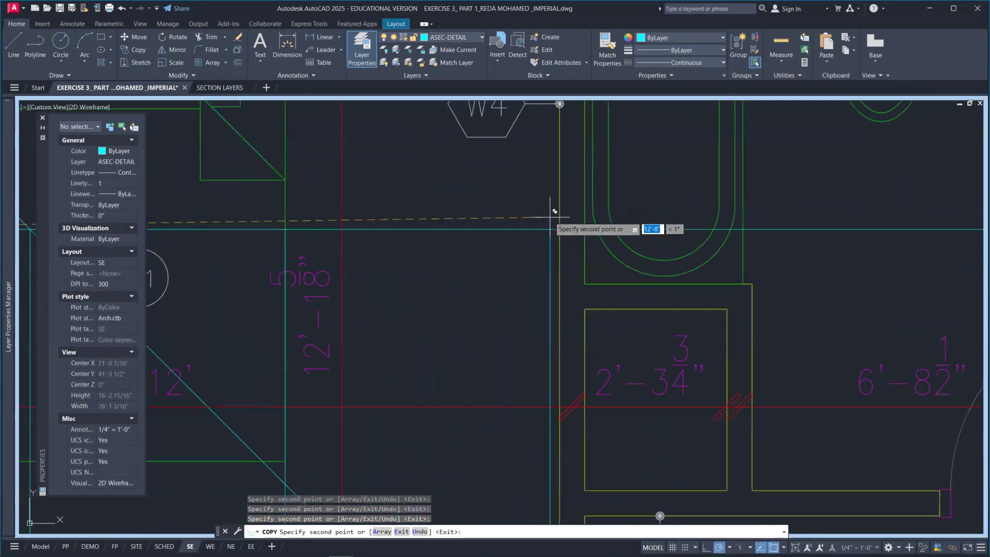
{"action": "scroll", "coordinate": [580, 229], "scroll_direction": "down", "scroll_amount": 2}
{"action": "mouse_move", "coordinate": [586, 227]}
{"action": "middle_mouse_down"}
{"action": "mouse_move", "coordinate": [592, 234]}
{"action": "mouse_move", "coordinate": [429, 230]}
{"action": "middle_mouse_up"}
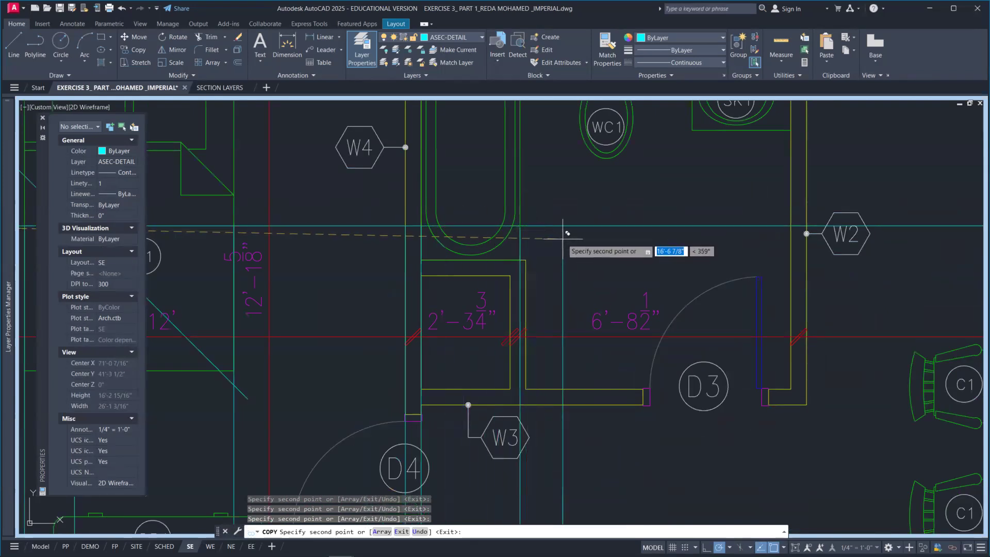
- Place copies of the projection line at the centres of toilet WC1 and sink SK1 and at both faces of wall W2
{"action": "scroll", "coordinate": [516, 227], "scroll_direction": "down", "scroll_amount": 3}
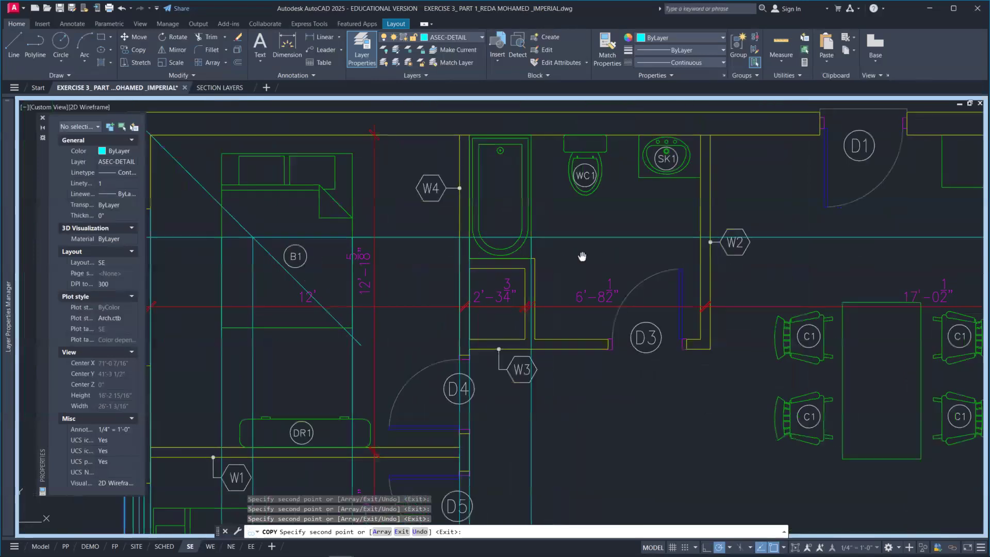
{"action": "scroll", "coordinate": [498, 138], "scroll_direction": "up", "scroll_amount": 2}
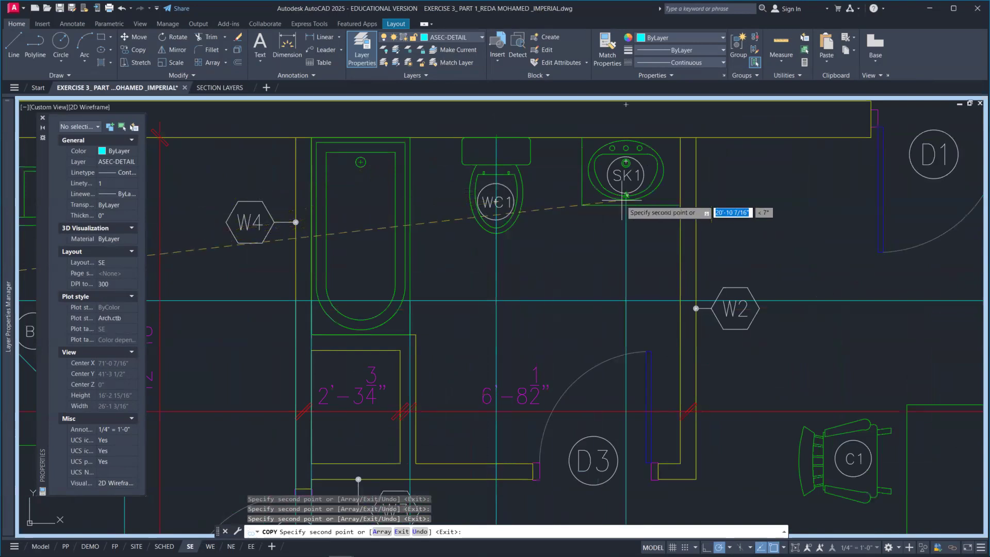
{"action": "scroll", "coordinate": [625, 162], "scroll_direction": "up", "scroll_amount": 2}
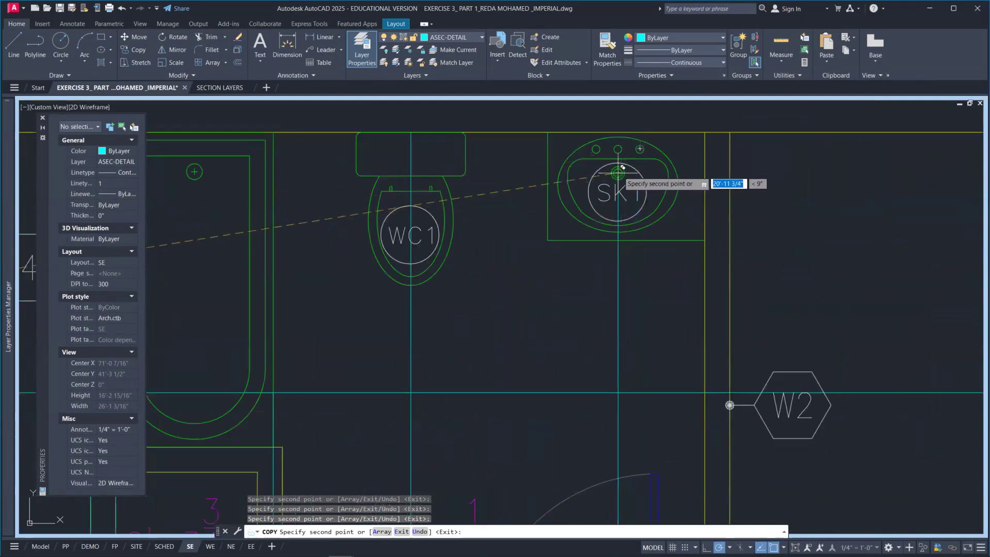
{"action": "scroll", "coordinate": [619, 203], "scroll_direction": "down", "scroll_amount": 5}
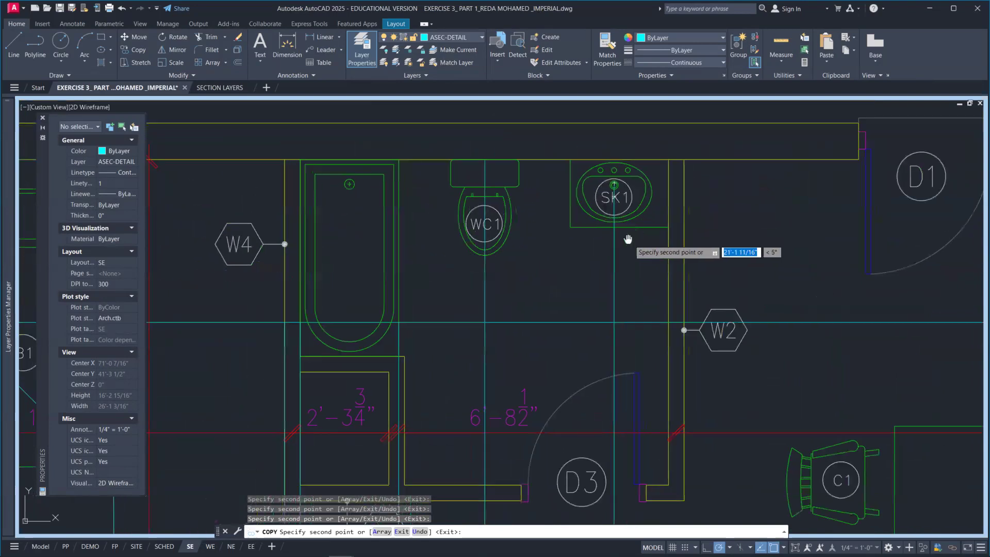
{"action": "scroll", "coordinate": [597, 272], "scroll_direction": "up", "scroll_amount": 2}
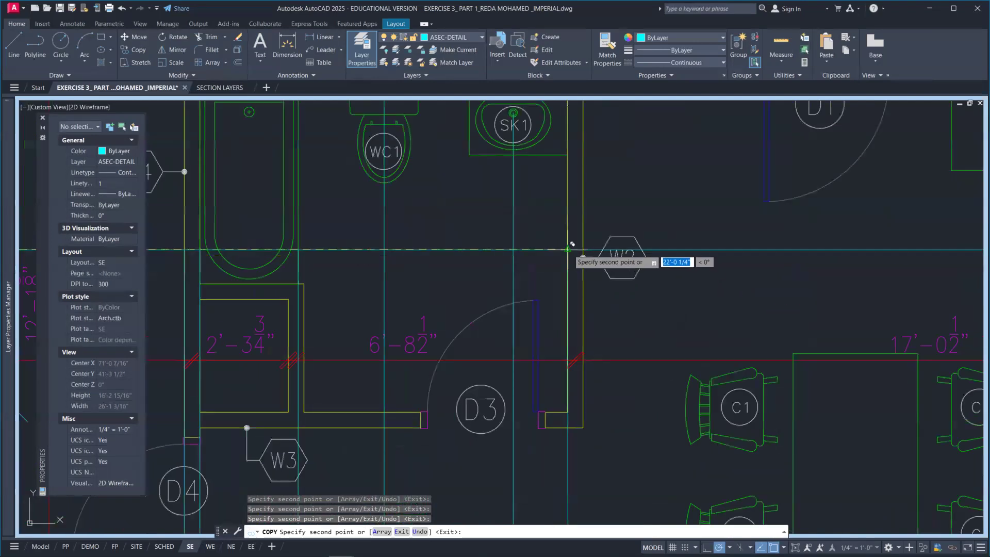
{"action": "scroll", "coordinate": [598, 273], "scroll_direction": "down", "scroll_amount": 2}
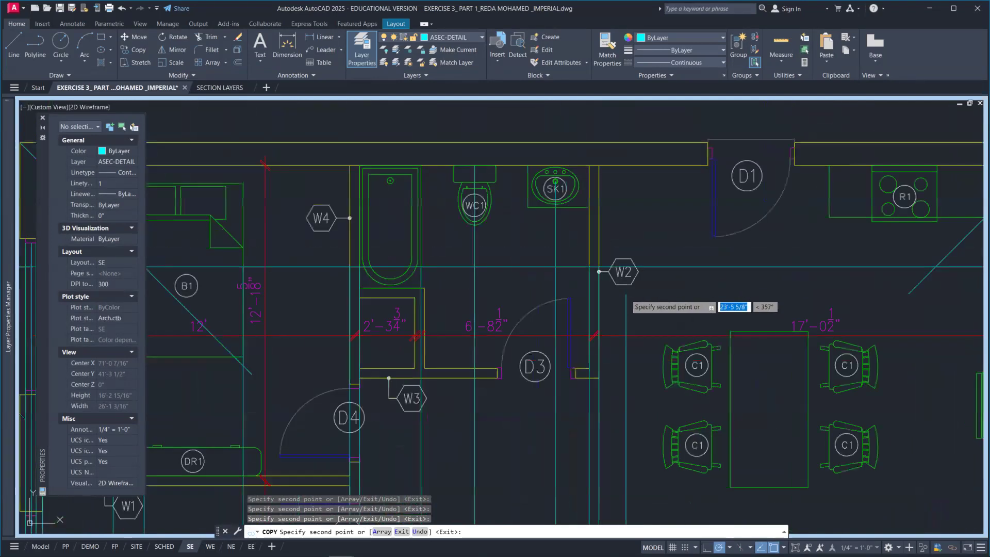
- Place copies of the projection line at both edges of the D1 door opening and the inner edges of its jambs
{"action": "middle_click_drag", "start_coordinate": [691, 278], "coordinate": [574, 296]}
{"action": "scroll", "coordinate": [586, 214], "scroll_direction": "up", "scroll_amount": 2}
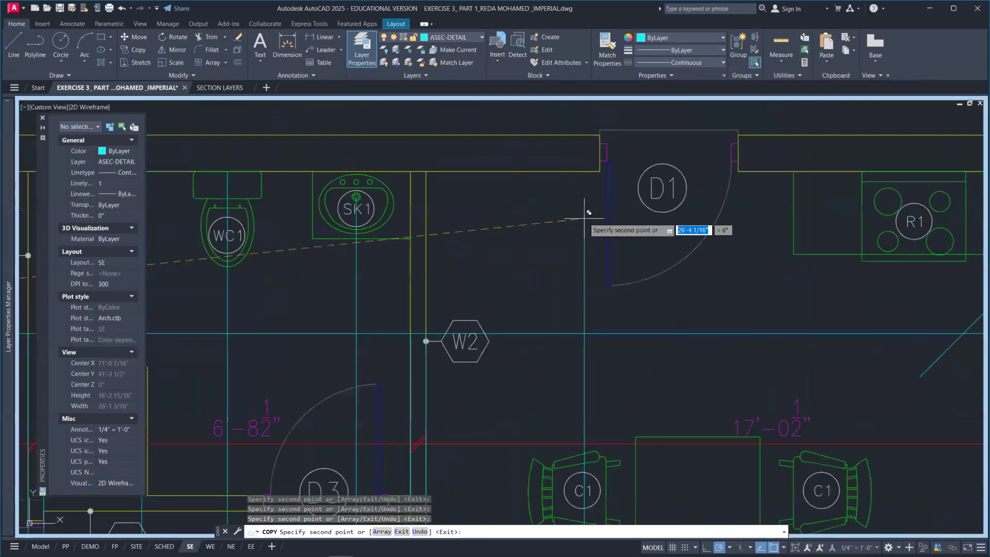
{"action": "scroll", "coordinate": [604, 166], "scroll_direction": "up", "scroll_amount": 4}
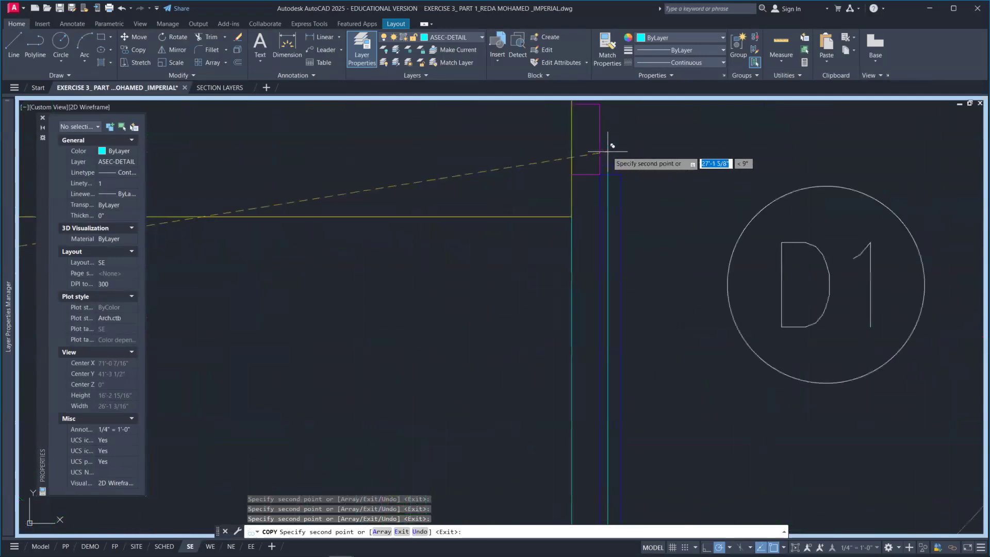
{"action": "scroll", "coordinate": [604, 169], "scroll_direction": "down", "scroll_amount": 3}
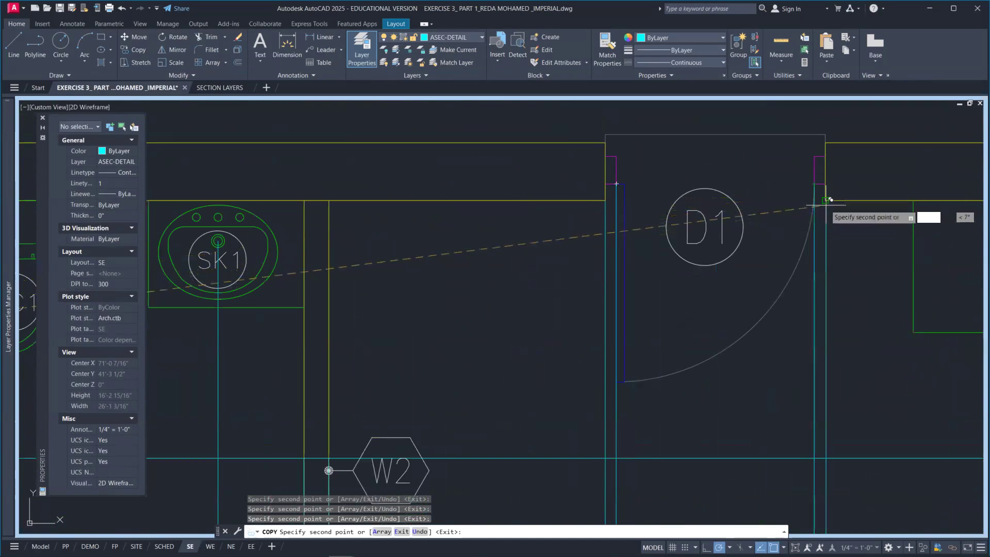
- Place copies of the projection line at the west end of the kitchen counter and both sides of range R1
{"action": "scroll", "coordinate": [824, 219], "scroll_direction": "down", "scroll_amount": 3}
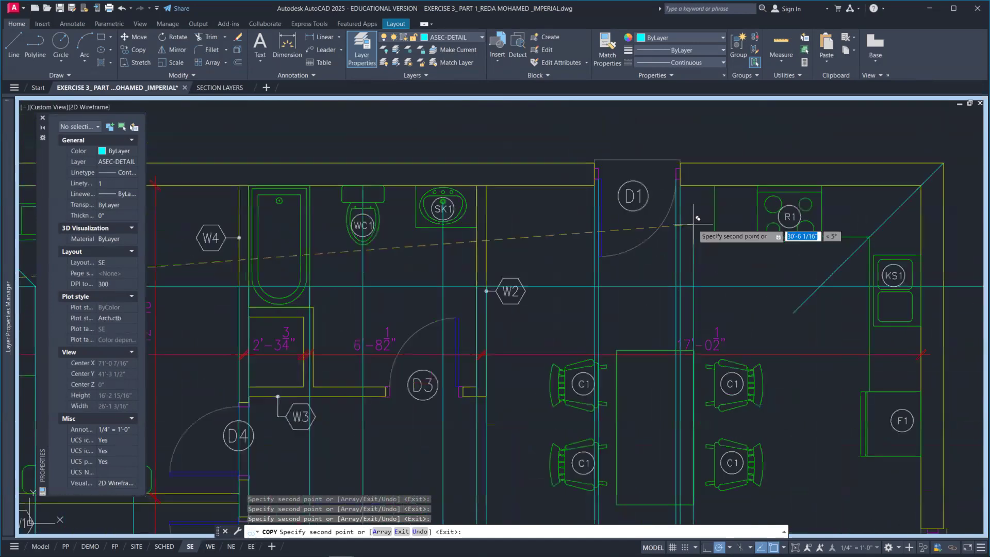
{"action": "scroll", "coordinate": [733, 253], "scroll_direction": "down", "scroll_amount": 4}
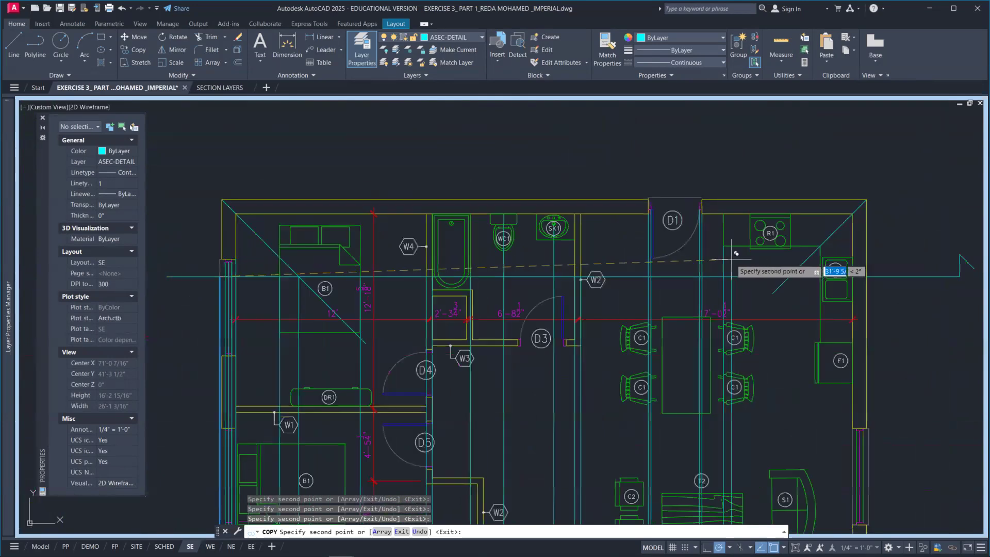
{"action": "scroll", "coordinate": [609, 227], "scroll_direction": "up", "scroll_amount": 4}
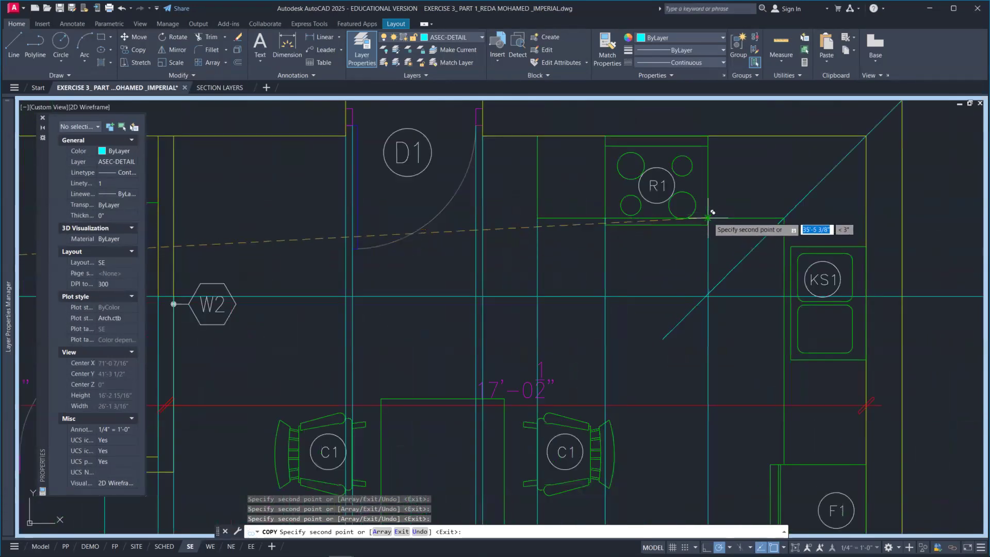
{"action": "scroll", "coordinate": [727, 247], "scroll_direction": "down", "scroll_amount": 2}
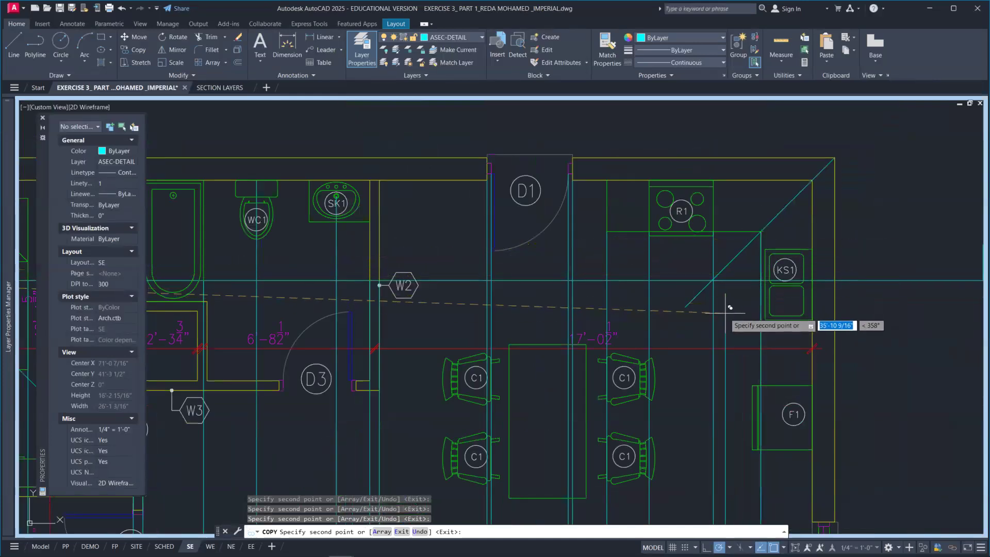
- Finish the projection line copies at the eastern diagonal's crossing with the section line, the counter front beside KS1 and both east wall faces
{"action": "scroll", "coordinate": [734, 307], "scroll_direction": "up", "scroll_amount": 4}
{"action": "scroll", "coordinate": [671, 231], "scroll_direction": "up", "scroll_amount": 3}
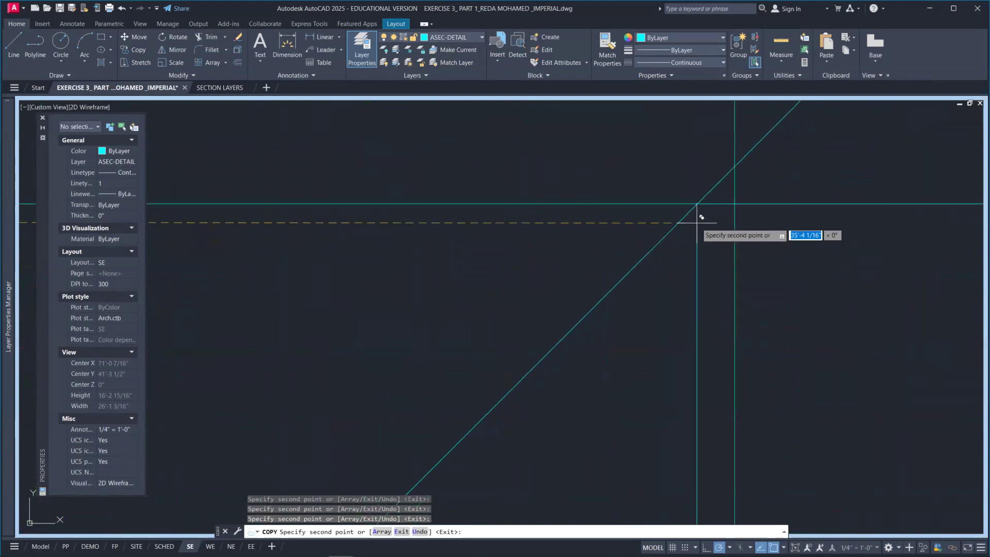
{"action": "scroll", "coordinate": [732, 278], "scroll_direction": "down", "scroll_amount": 4}
{"action": "scroll", "coordinate": [669, 300], "scroll_direction": "down", "scroll_amount": 2}
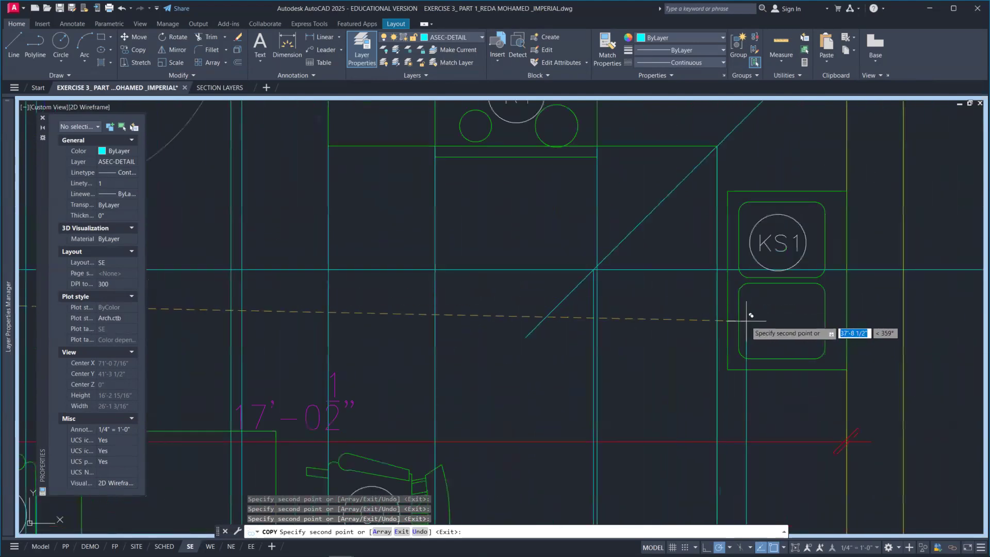
{"action": "middle_click_drag", "start_coordinate": [872, 290], "coordinate": [670, 300]}
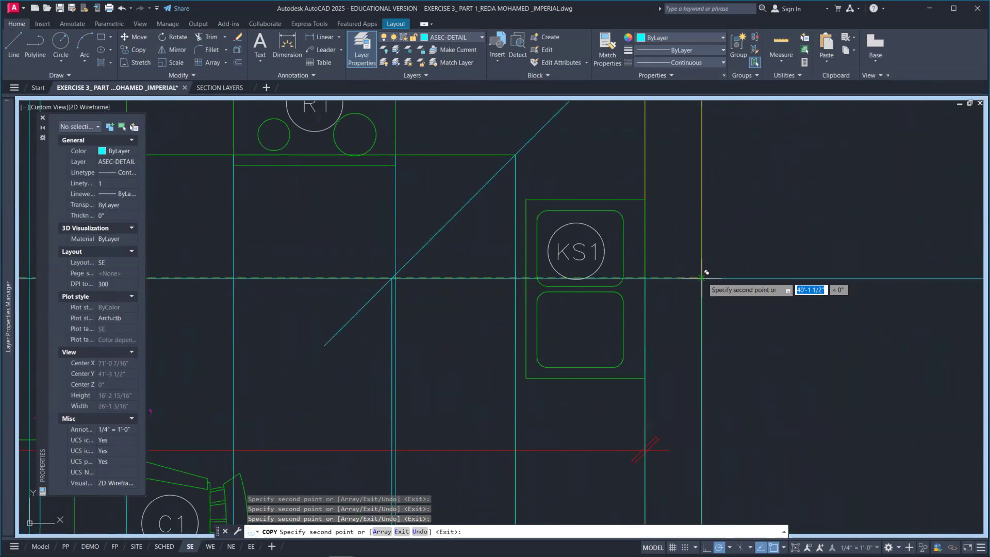
{"action": "scroll", "coordinate": [743, 333], "scroll_direction": "down", "scroll_amount": 3}
{"action": "scroll", "coordinate": [769, 336], "scroll_direction": "down", "scroll_amount": 3}
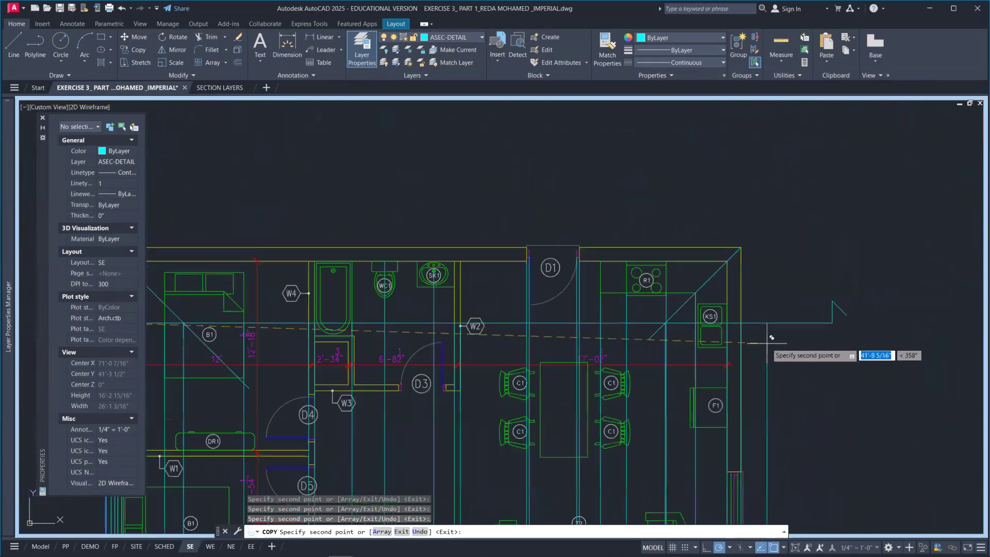
{"action": "key", "text": "Escape"}
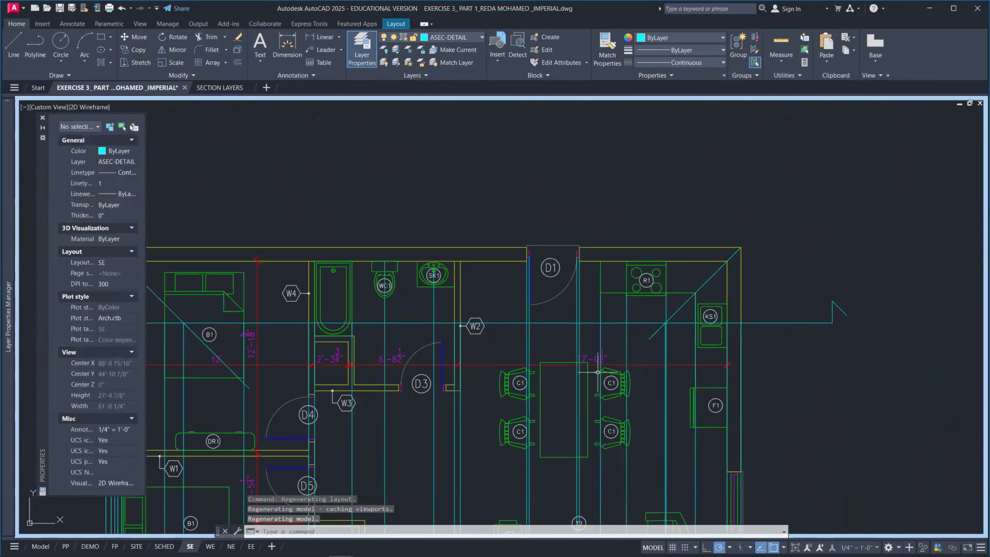
- Set the color of the two projection lines starting where the diagonals cross the section line to Blue
{"action": "middle_click_drag", "start_coordinate": [563, 338], "coordinate": [666, 299]}
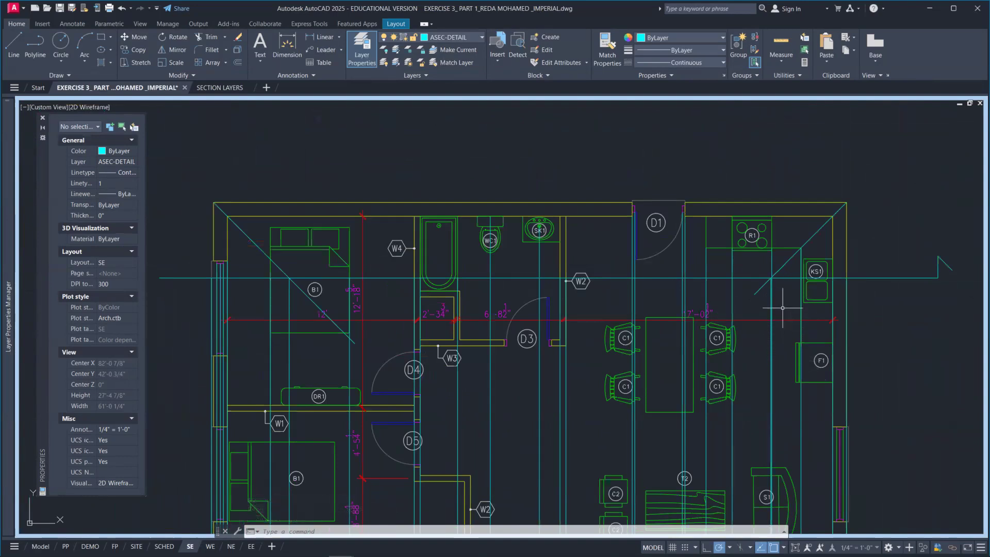
{"action": "scroll", "coordinate": [783, 298], "scroll_direction": "up", "scroll_amount": 8}
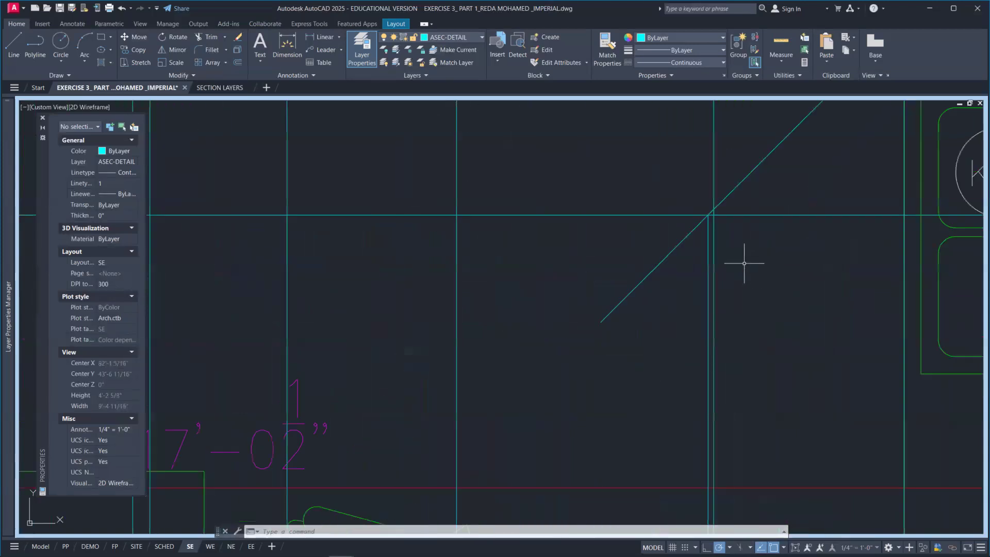
{"action": "left_click", "coordinate": [707, 247]}
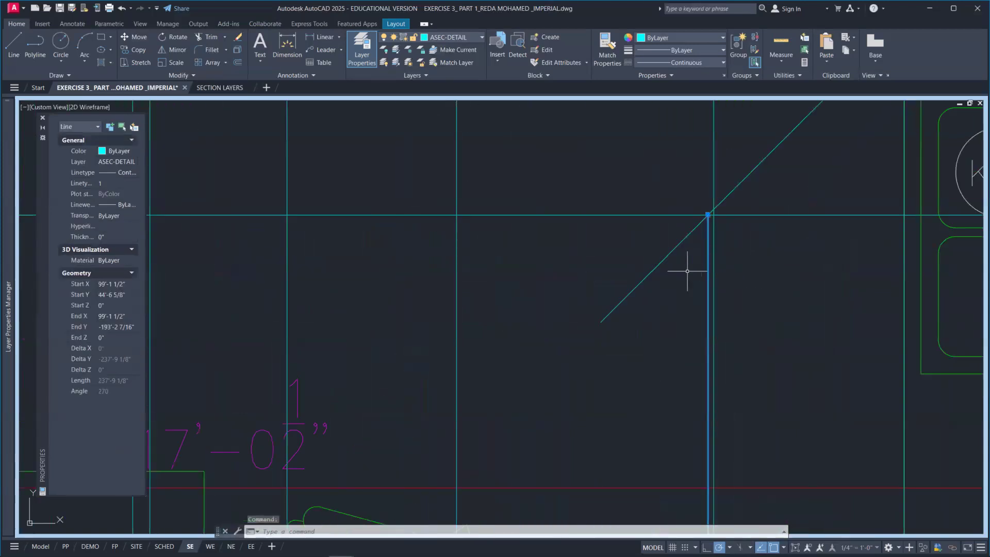
{"action": "scroll", "coordinate": [688, 271], "scroll_direction": "down", "scroll_amount": 2}
{"action": "scroll", "coordinate": [583, 284], "scroll_direction": "down", "scroll_amount": 3}
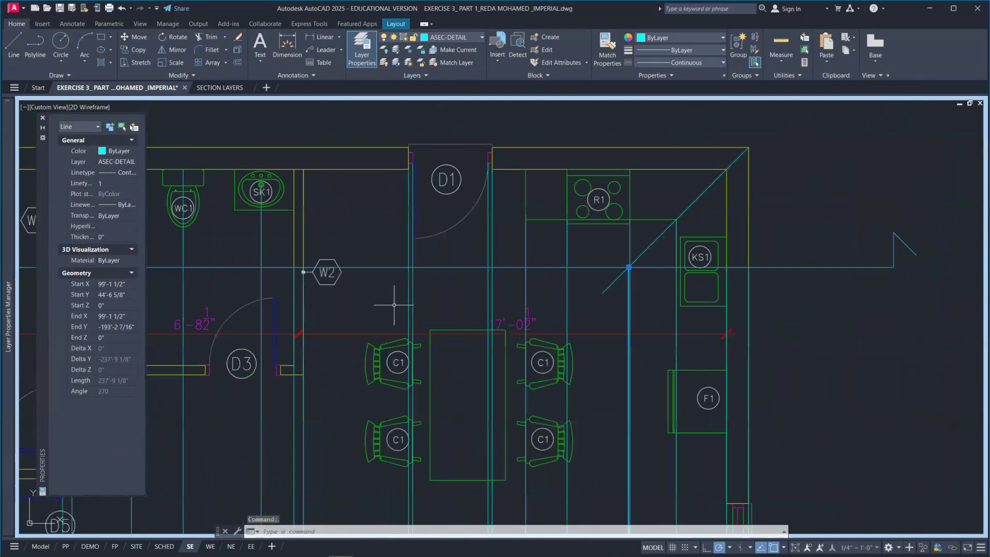
{"action": "middle_click_drag", "start_coordinate": [375, 297], "coordinate": [561, 281]}
{"action": "middle_click_drag", "start_coordinate": [297, 289], "coordinate": [487, 285]}
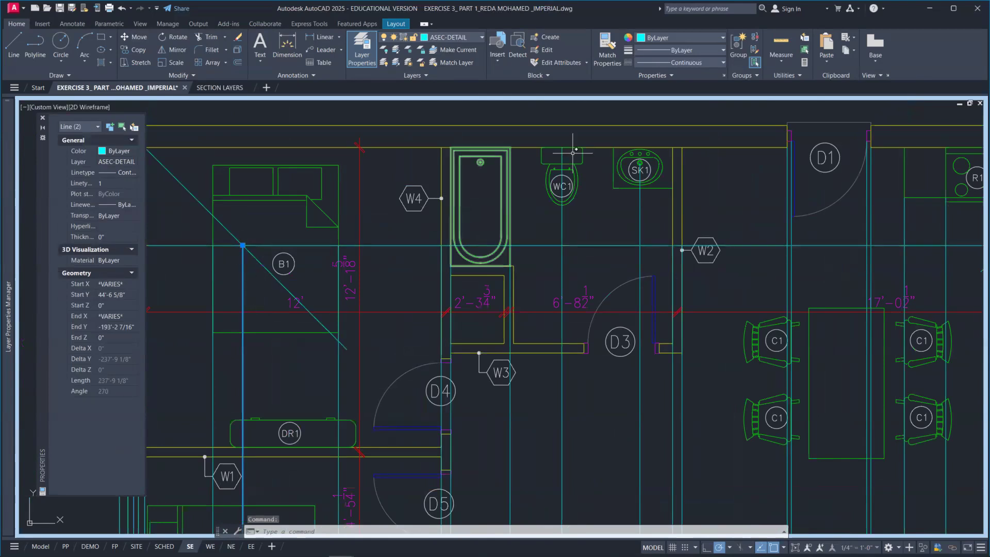
{"action": "left_click", "coordinate": [703, 36]}
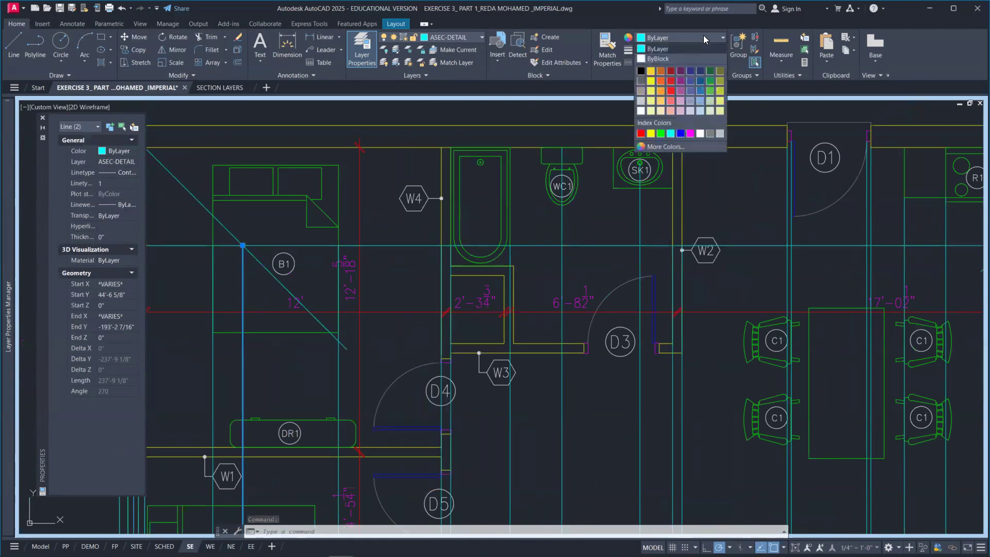
{"action": "left_click", "coordinate": [681, 134]}
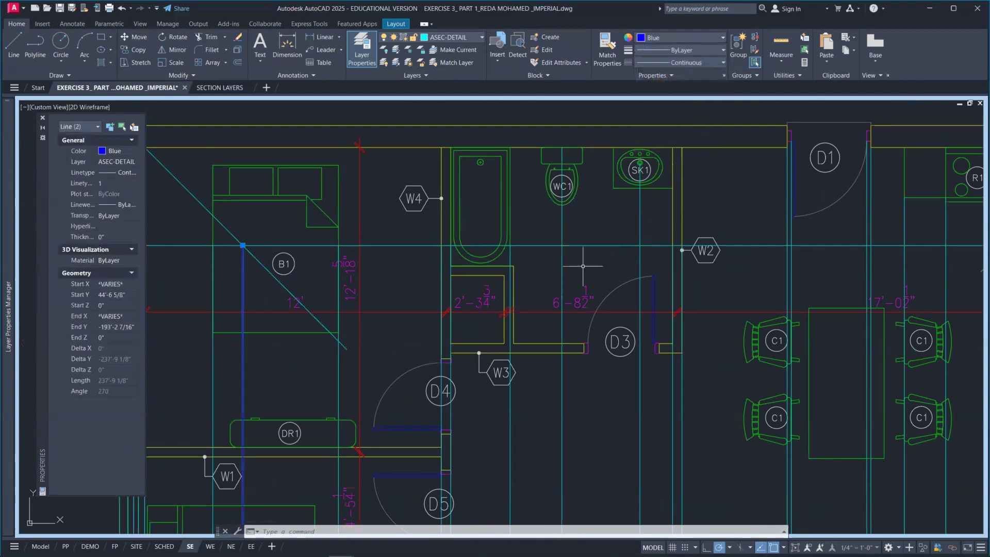
{"action": "key", "text": "Escape"}
- Set the color of the seven projection lines at the west wall's inner face and both faces of walls W4, W2 and the east wall to Yellow
{"action": "scroll", "coordinate": [531, 283], "scroll_direction": "down", "scroll_amount": 2}
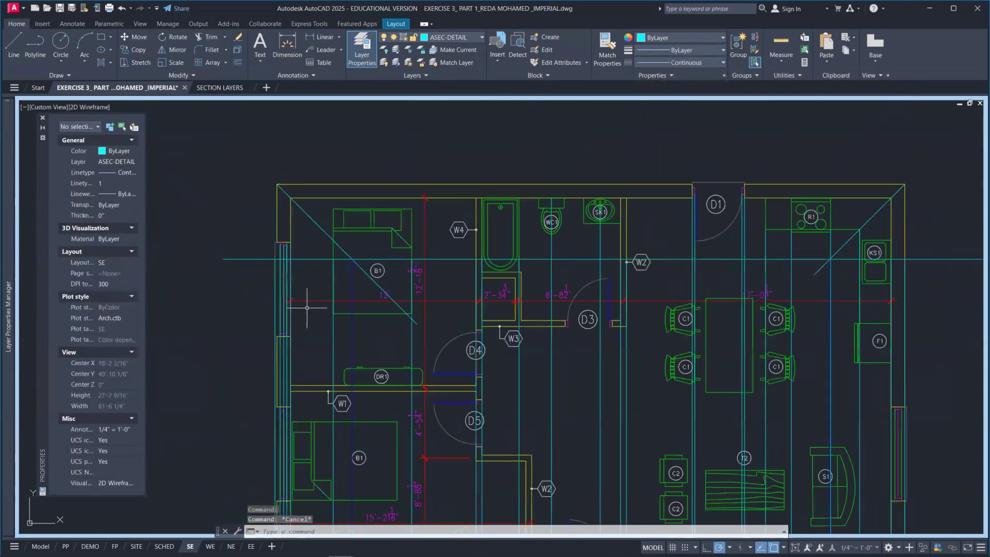
{"action": "scroll", "coordinate": [307, 307], "scroll_direction": "up", "scroll_amount": 4}
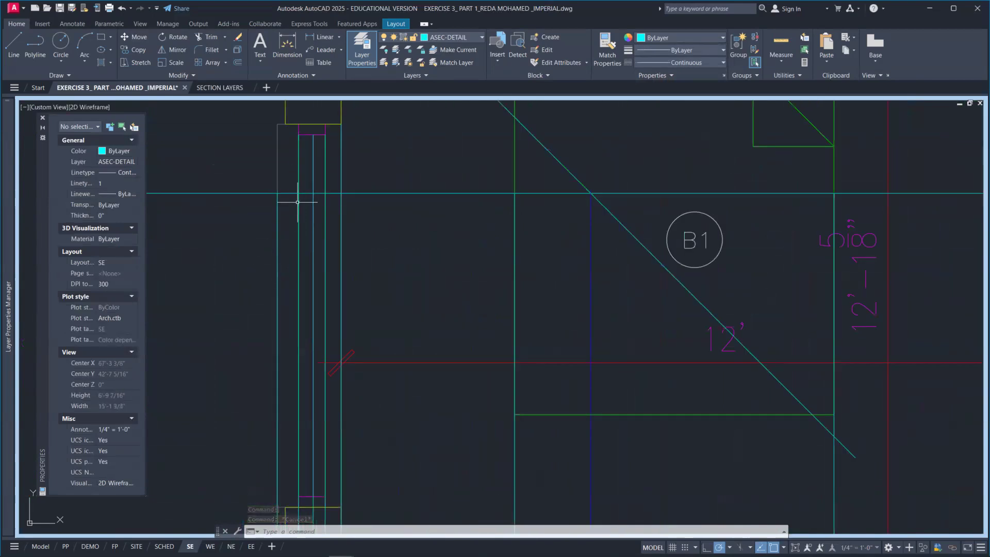
{"action": "scroll", "coordinate": [295, 288], "scroll_direction": "down", "scroll_amount": 2}
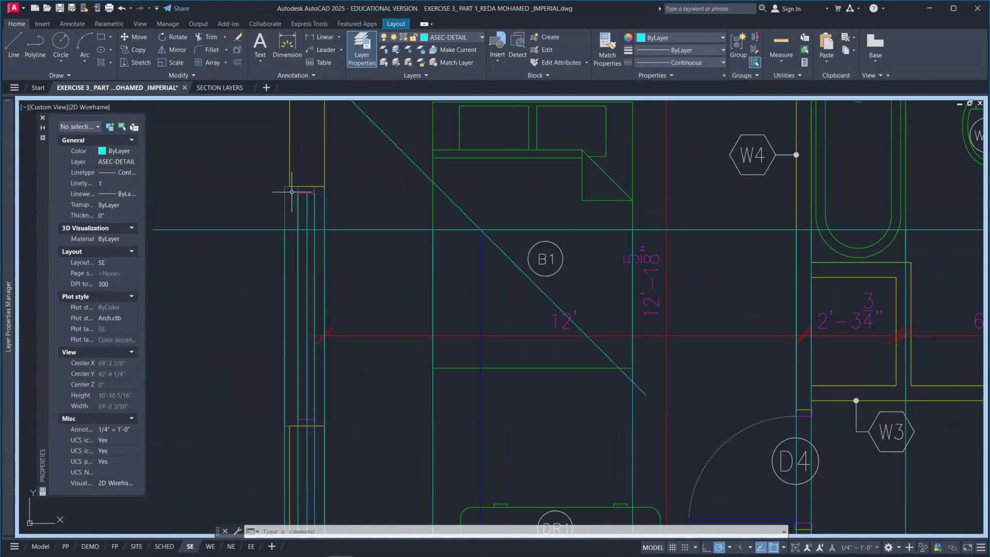
{"action": "left_click", "coordinate": [323, 205]}
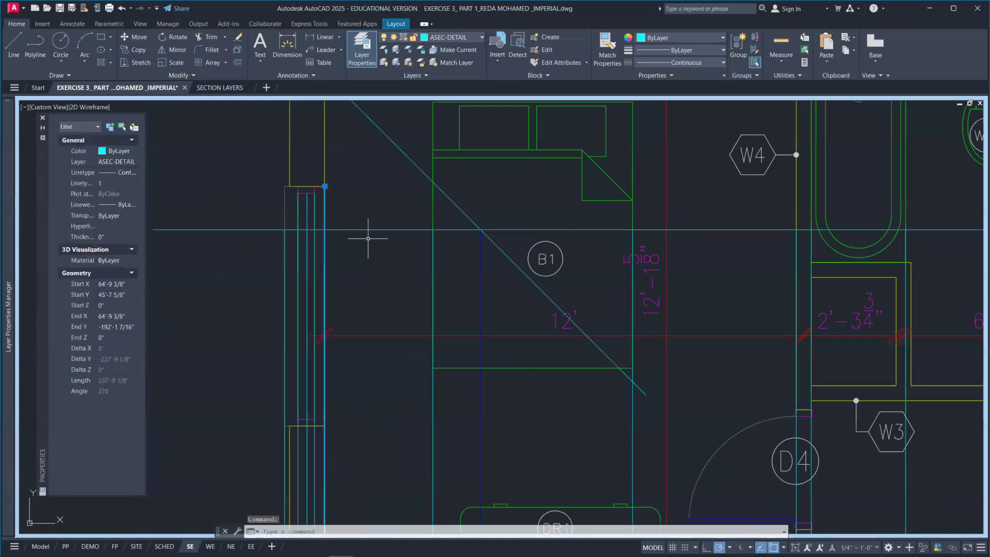
{"action": "scroll", "coordinate": [368, 238], "scroll_direction": "down", "scroll_amount": 2}
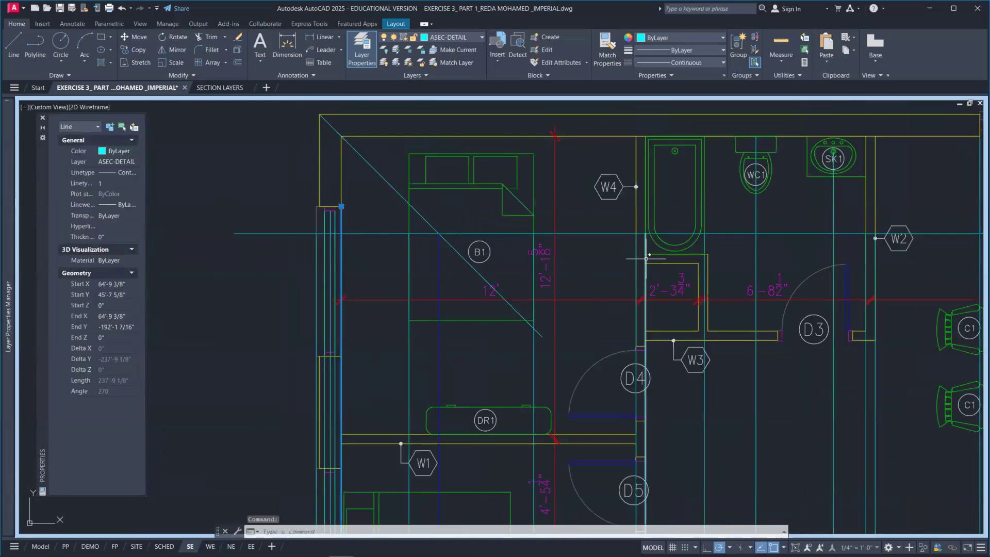
{"action": "scroll", "coordinate": [646, 259], "scroll_direction": "up", "scroll_amount": 2}
{"action": "left_click", "coordinate": [631, 232]}
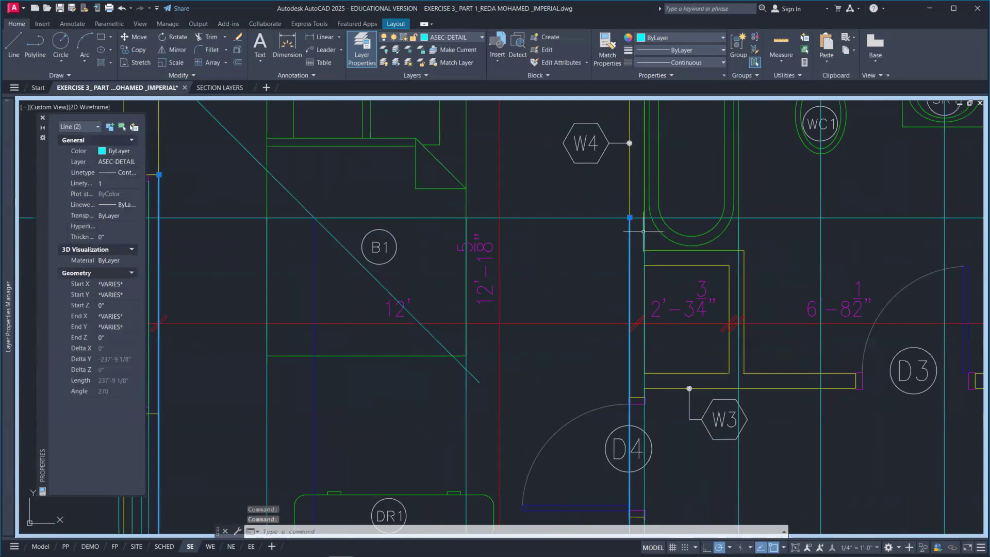
{"action": "scroll", "coordinate": [668, 257], "scroll_direction": "down", "scroll_amount": 2}
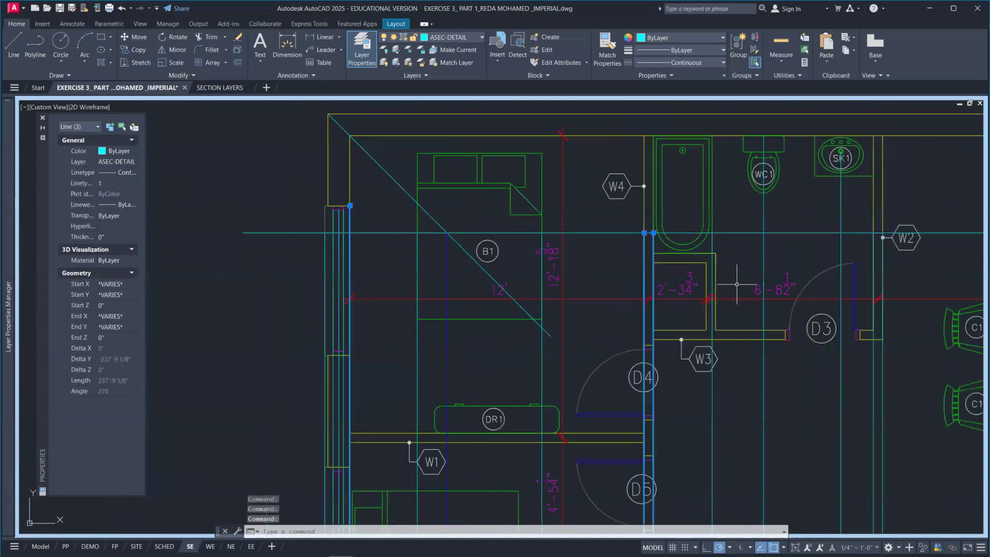
{"action": "middle_click_drag", "start_coordinate": [737, 284], "coordinate": [571, 293]}
{"action": "left_click", "coordinate": [710, 268]}
{"action": "left_click", "coordinate": [720, 265]}
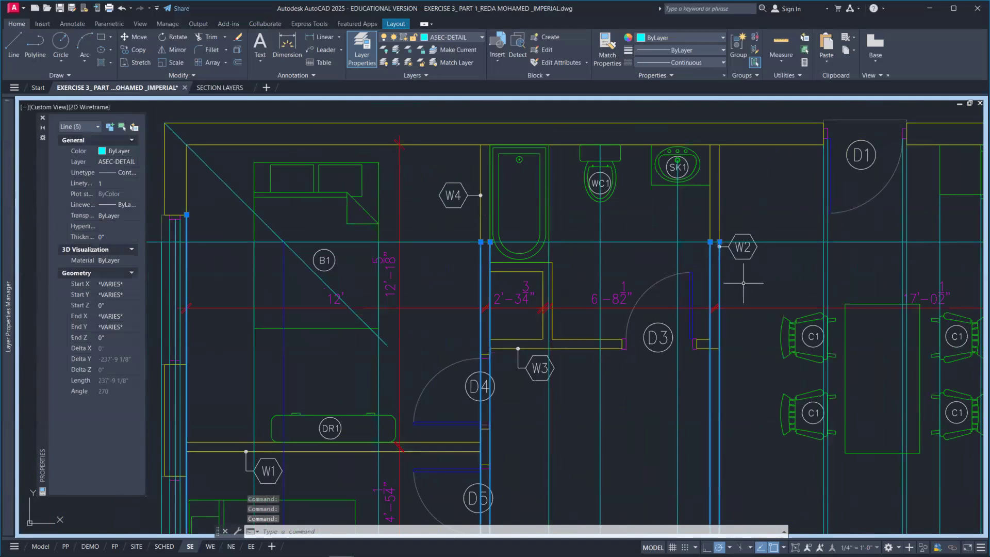
{"action": "scroll", "coordinate": [750, 284], "scroll_direction": "down", "scroll_amount": 4}
{"action": "scroll", "coordinate": [755, 249], "scroll_direction": "up", "scroll_amount": 2}
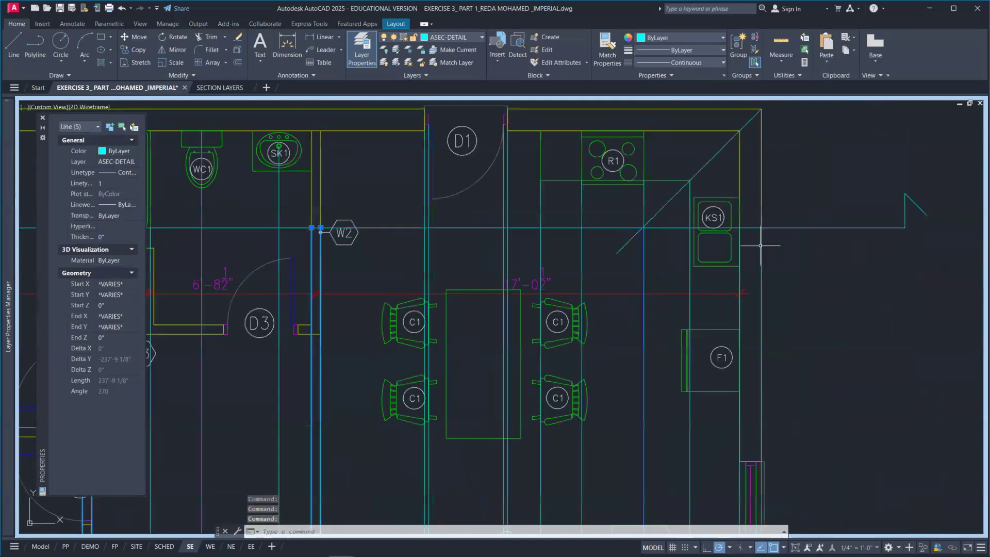
{"action": "left_click", "coordinate": [761, 248]}
{"action": "left_click", "coordinate": [740, 247]}
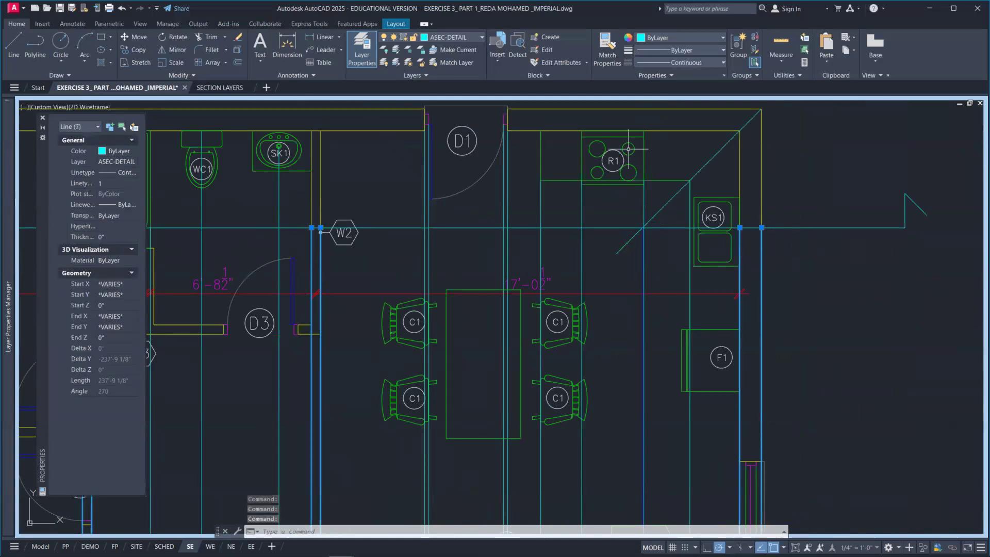
{"action": "left_click", "coordinate": [665, 38]}
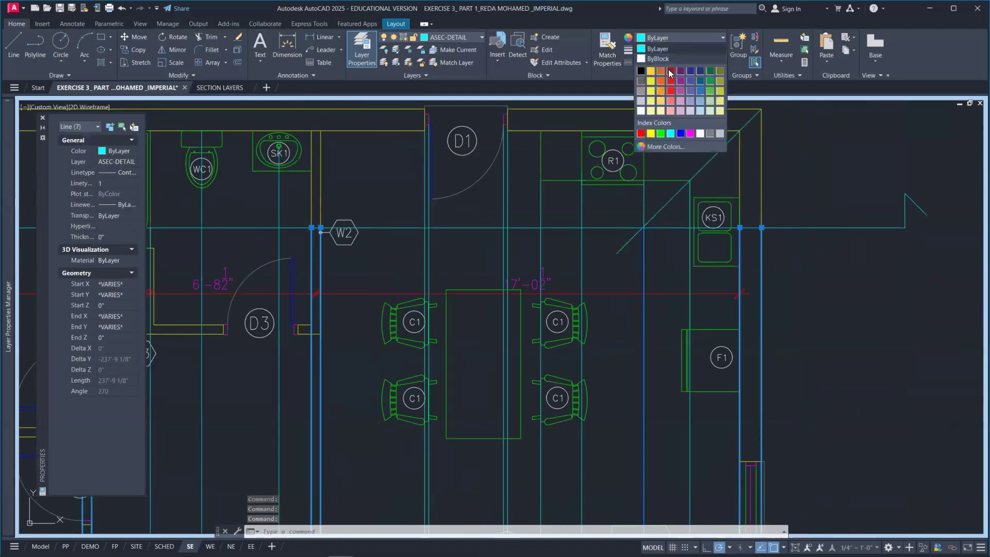
{"action": "left_click", "coordinate": [651, 135]}
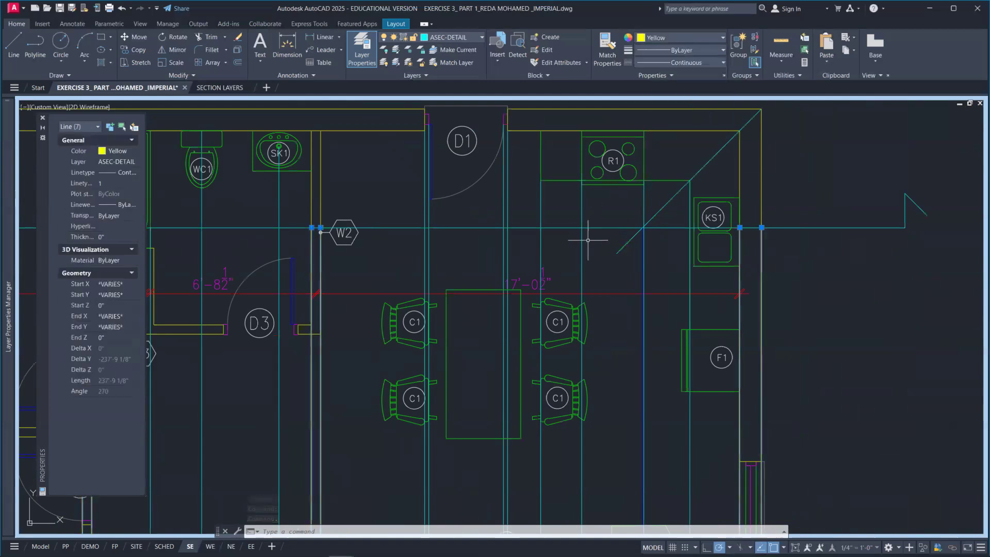
{"action": "key", "text": "Escape"}
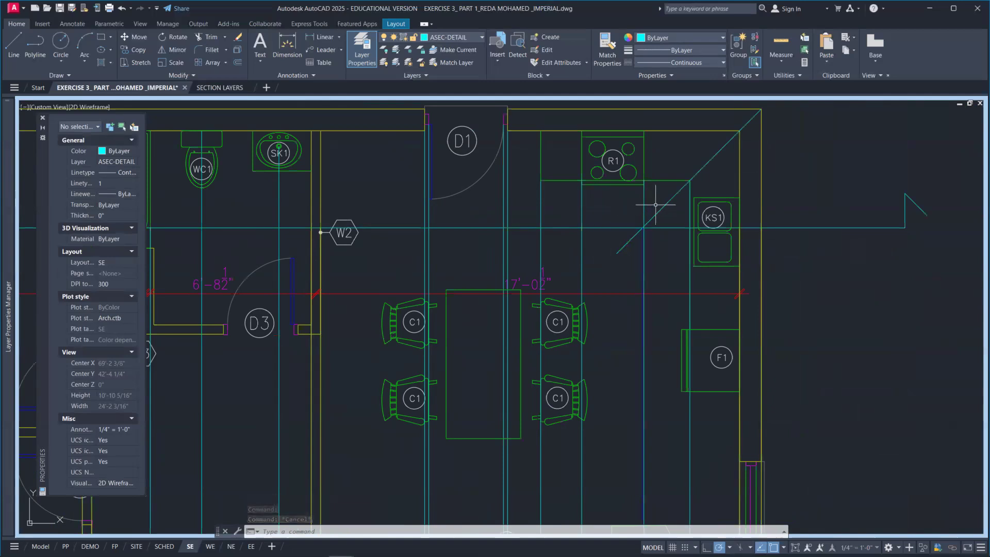
- Set the color of the two projection lines running down from toilet WC1 and sink SK1 to Magenta
{"action": "scroll", "coordinate": [566, 222], "scroll_direction": "down", "scroll_amount": 1}
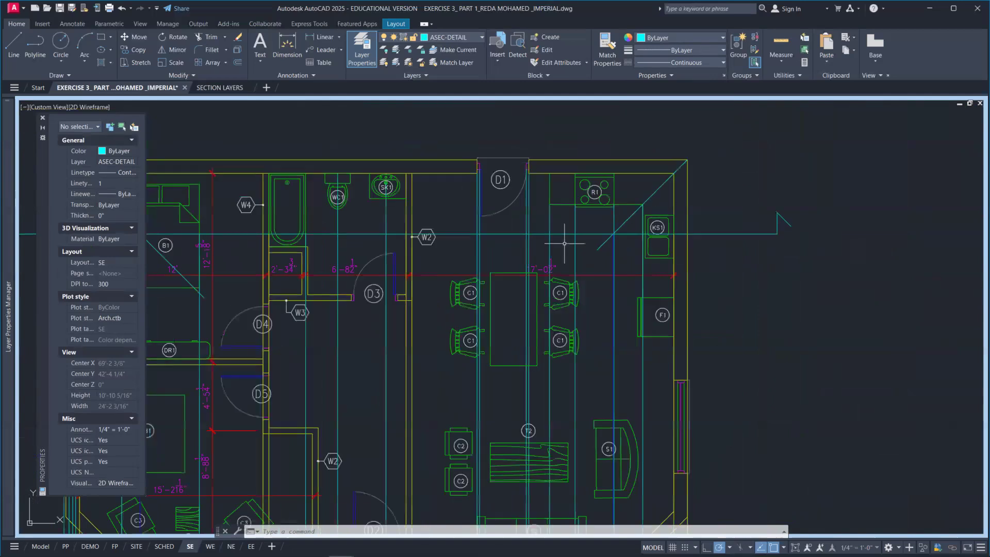
{"action": "scroll", "coordinate": [347, 319], "scroll_direction": "down", "scroll_amount": 2}
{"action": "scroll", "coordinate": [433, 289], "scroll_direction": "up", "scroll_amount": 2}
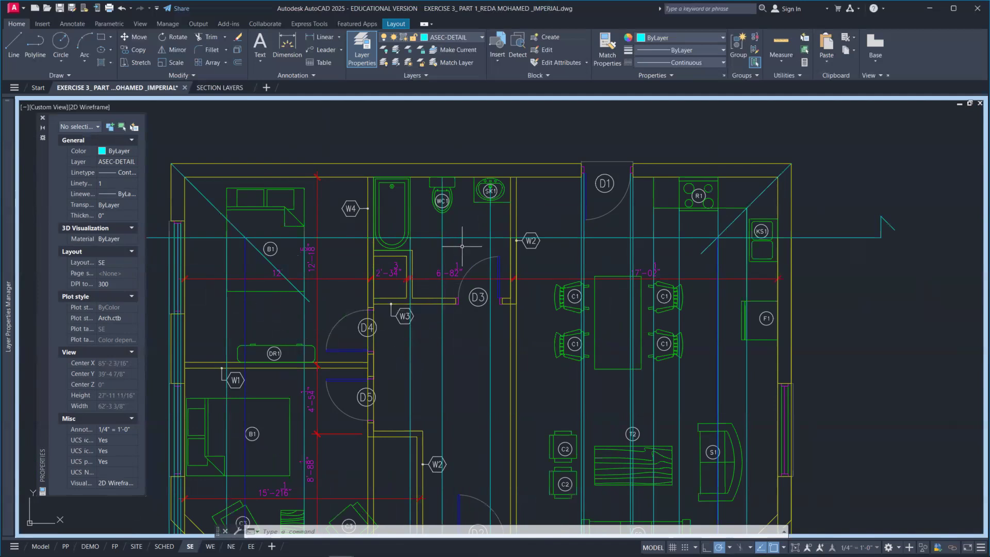
{"action": "left_click", "coordinate": [493, 216]}
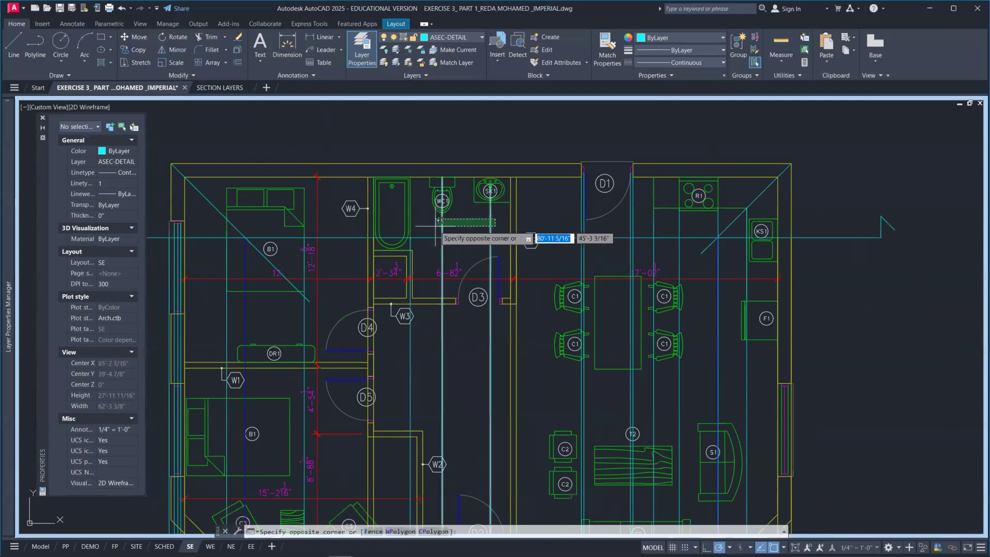
{"action": "left_click", "coordinate": [436, 227]}
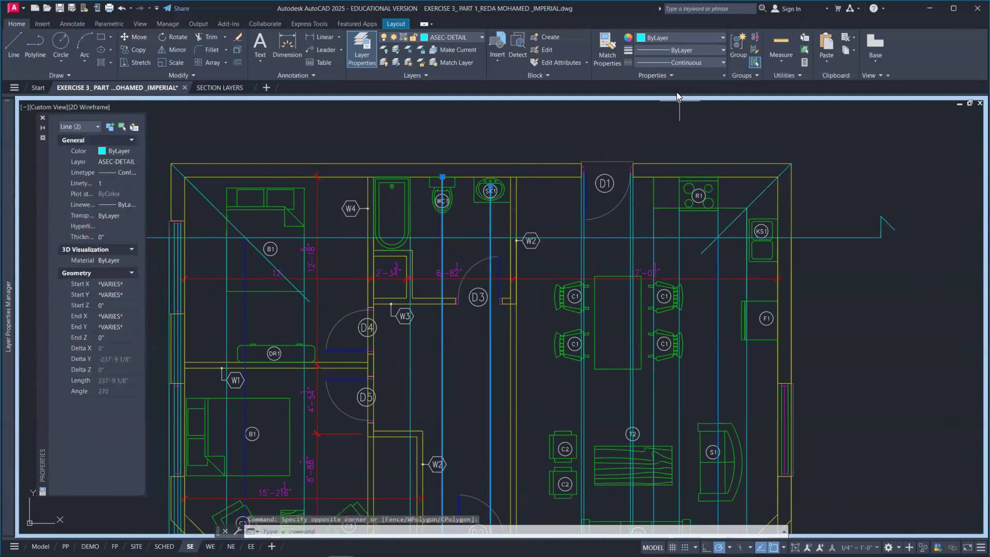
{"action": "left_click", "coordinate": [699, 37]}
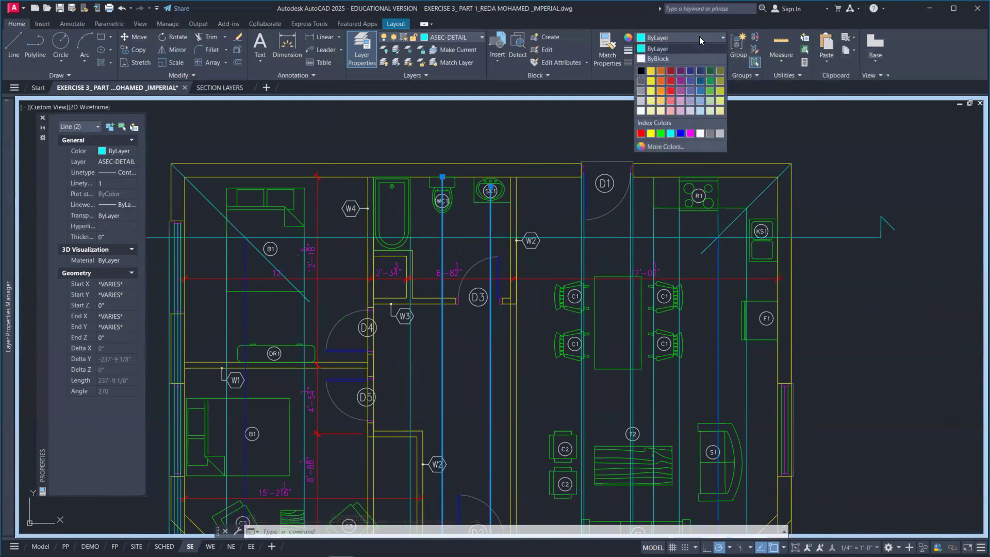
{"action": "left_click", "coordinate": [690, 134]}
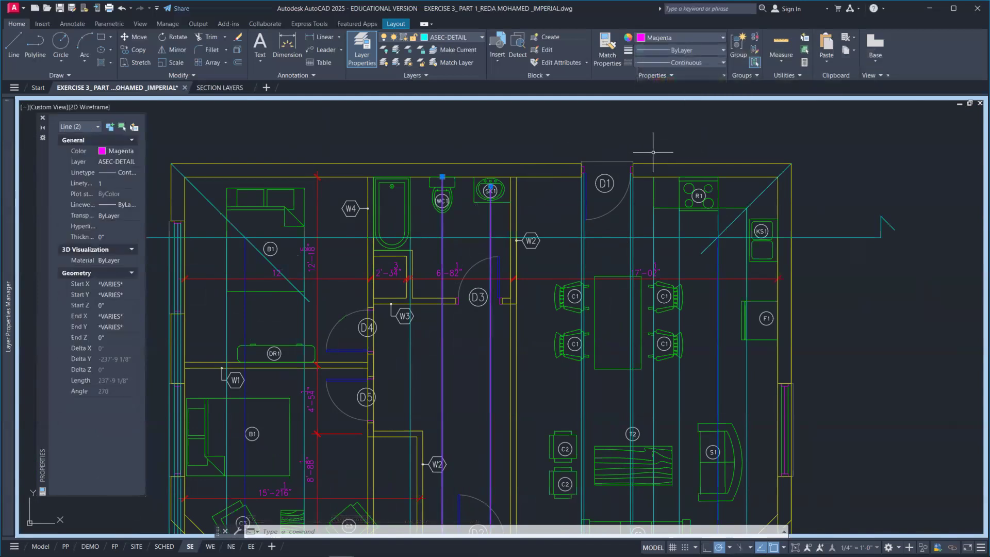
{"action": "left_click", "coordinate": [475, 246]}
{"action": "key", "text": "Escape"}
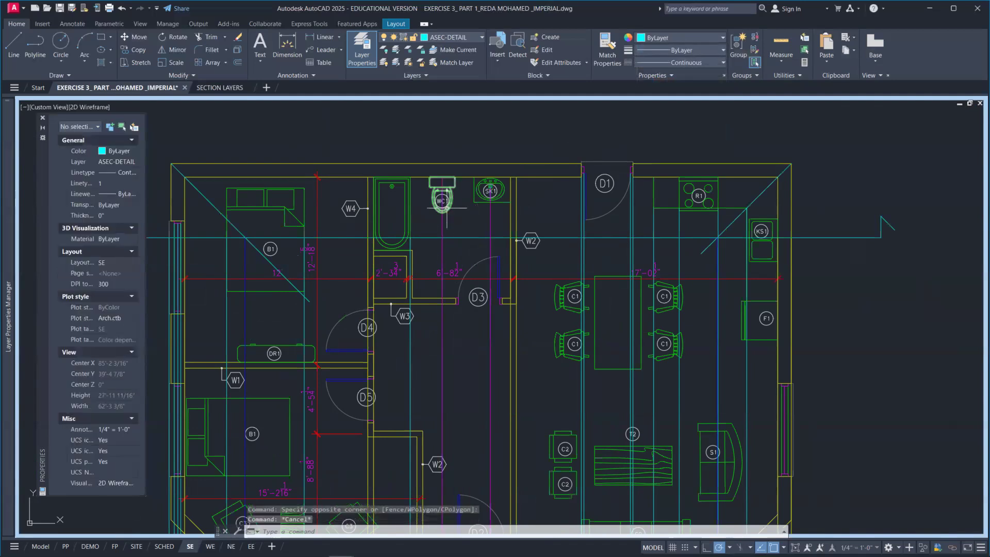
- Examine where the color-coded projection lines cross the walls and roof of the south elevation copy below the plan
{"action": "scroll", "coordinate": [534, 394], "scroll_direction": "down", "scroll_amount": 10}
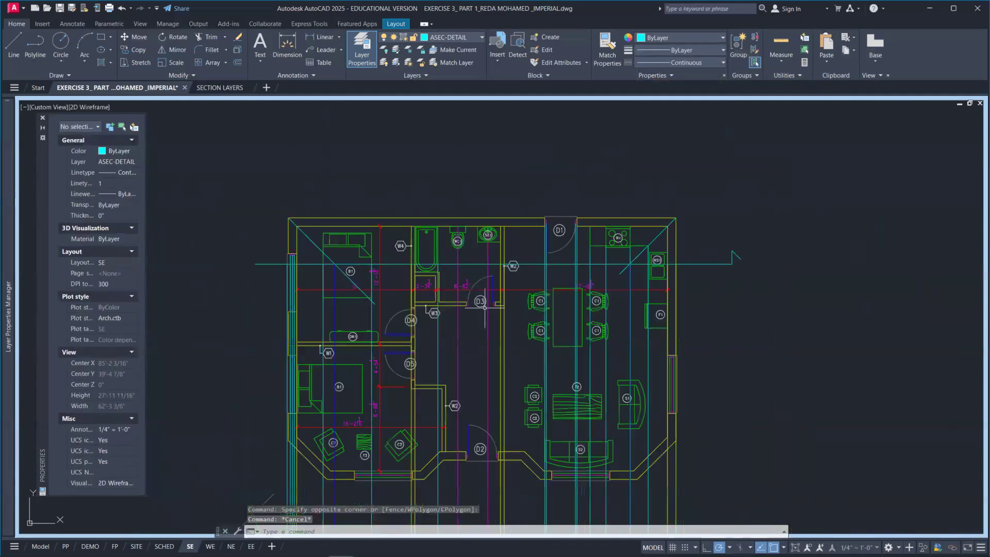
{"action": "mouse_move", "coordinate": [528, 395]}
{"action": "middle_mouse_down"}
{"action": "mouse_move", "coordinate": [459, 251]}
{"action": "mouse_move", "coordinate": [461, 116]}
{"action": "middle_mouse_up"}
{"action": "scroll", "coordinate": [466, 341], "scroll_direction": "up", "scroll_amount": 8}
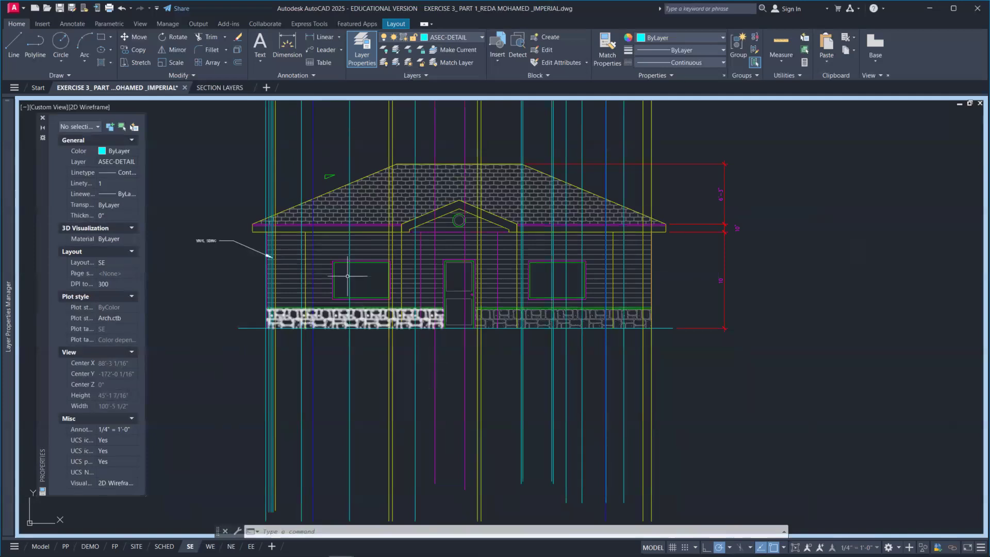
{"action": "scroll", "coordinate": [315, 201], "scroll_direction": "up", "scroll_amount": 3}
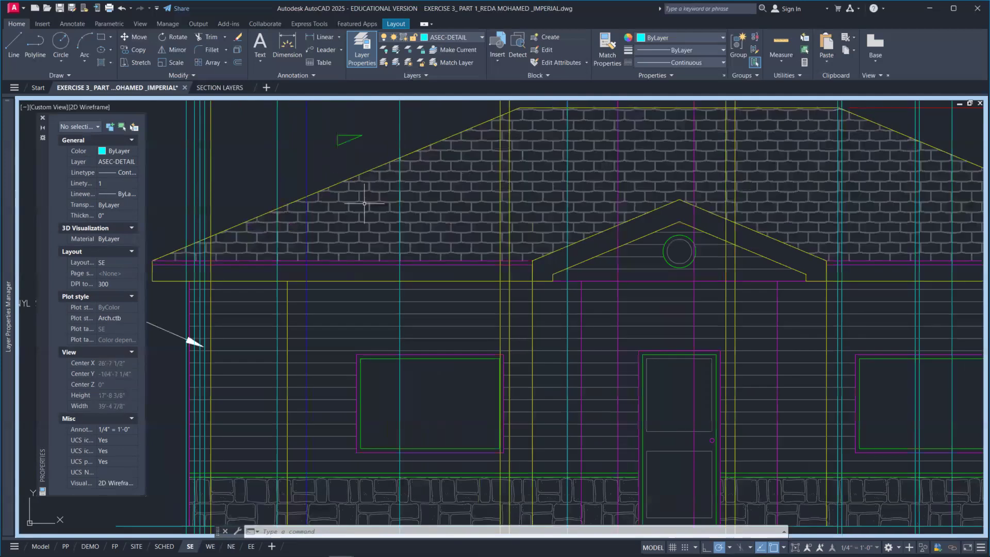
{"action": "scroll", "coordinate": [360, 201], "scroll_direction": "down", "scroll_amount": 3}
{"action": "middle_click_drag", "start_coordinate": [247, 217], "coordinate": [283, 229]}
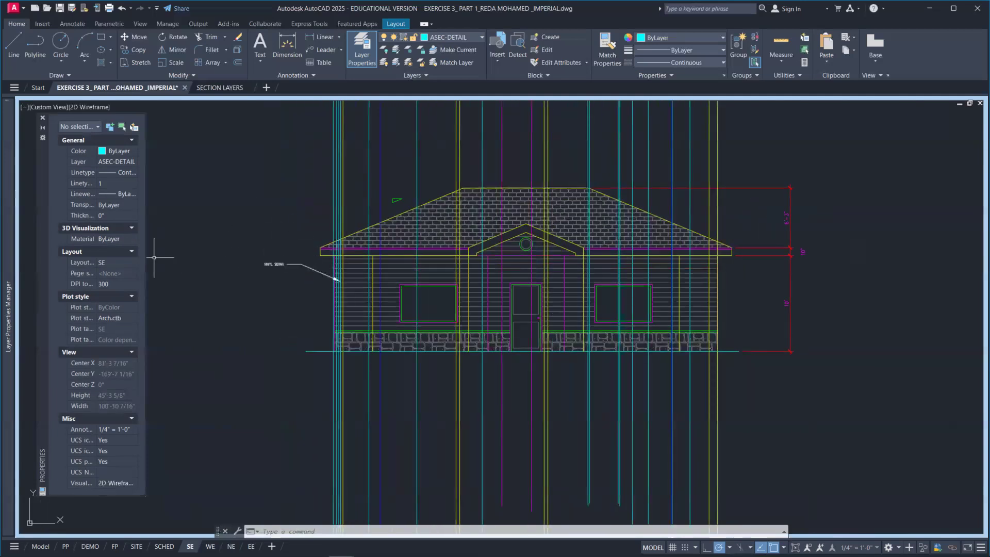